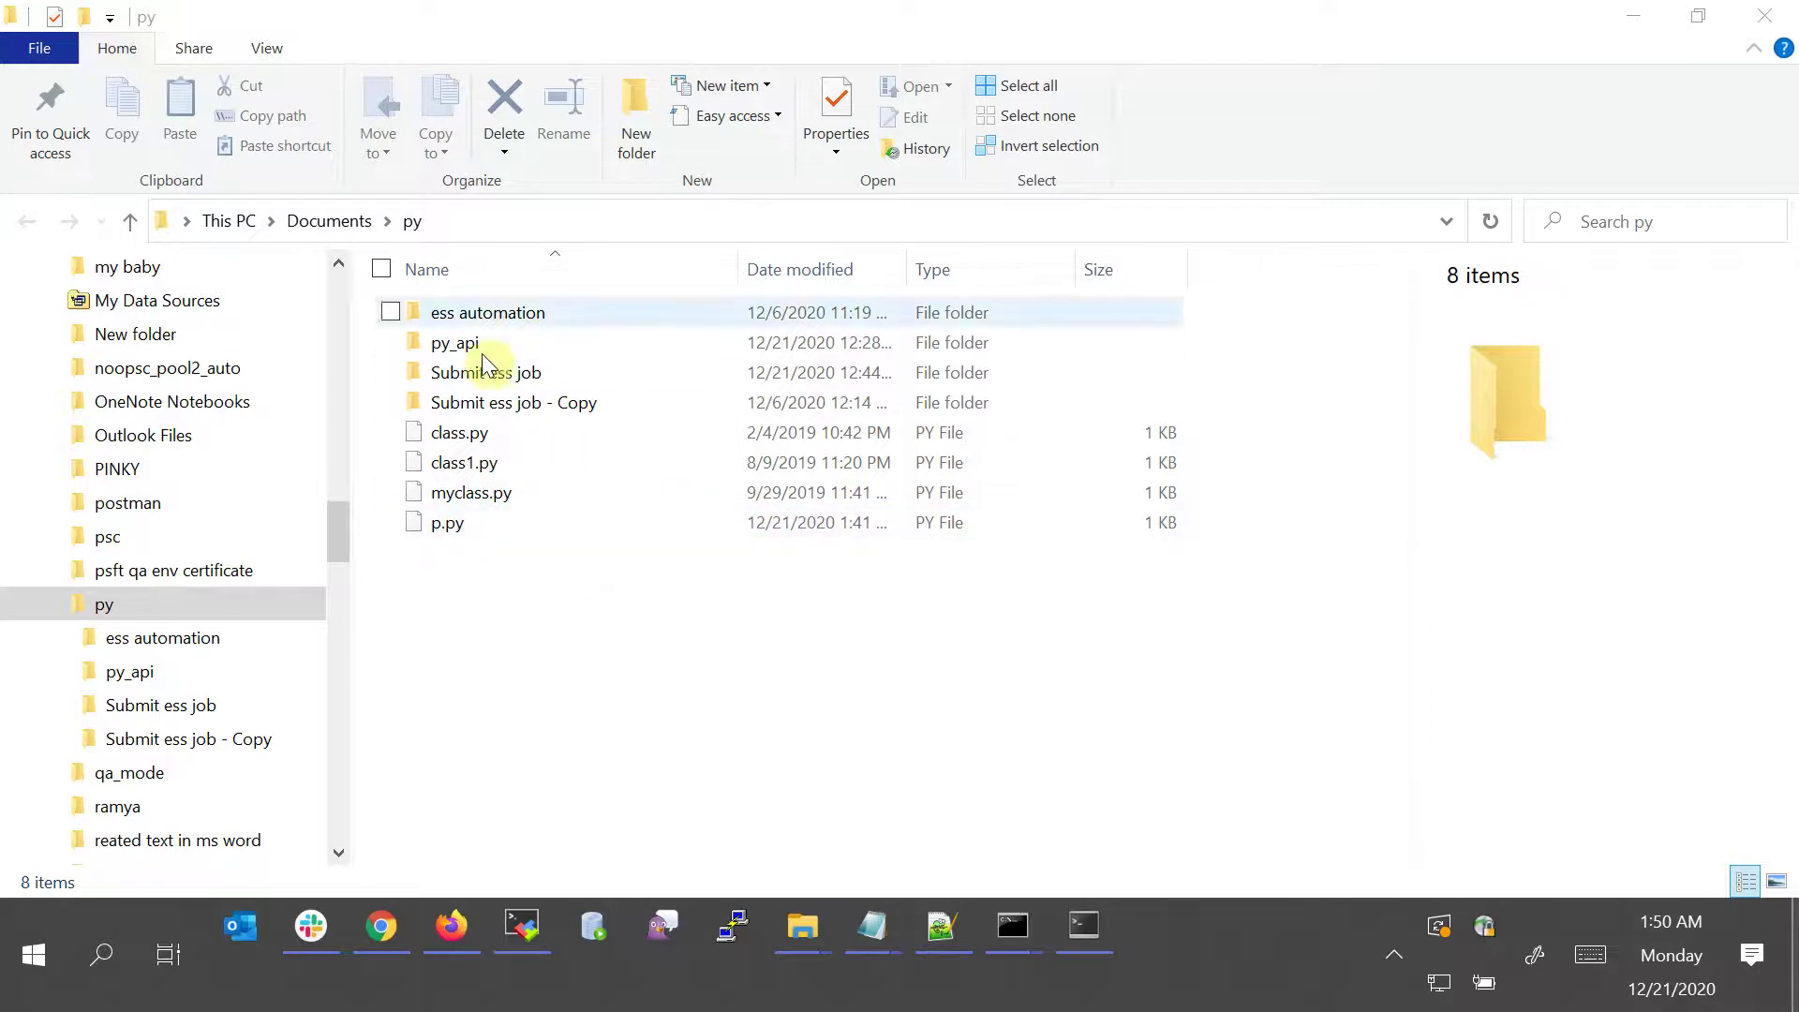
Enter cmd in the Explorer address bar to open Command Prompt at Documents\py.
click(718, 222)
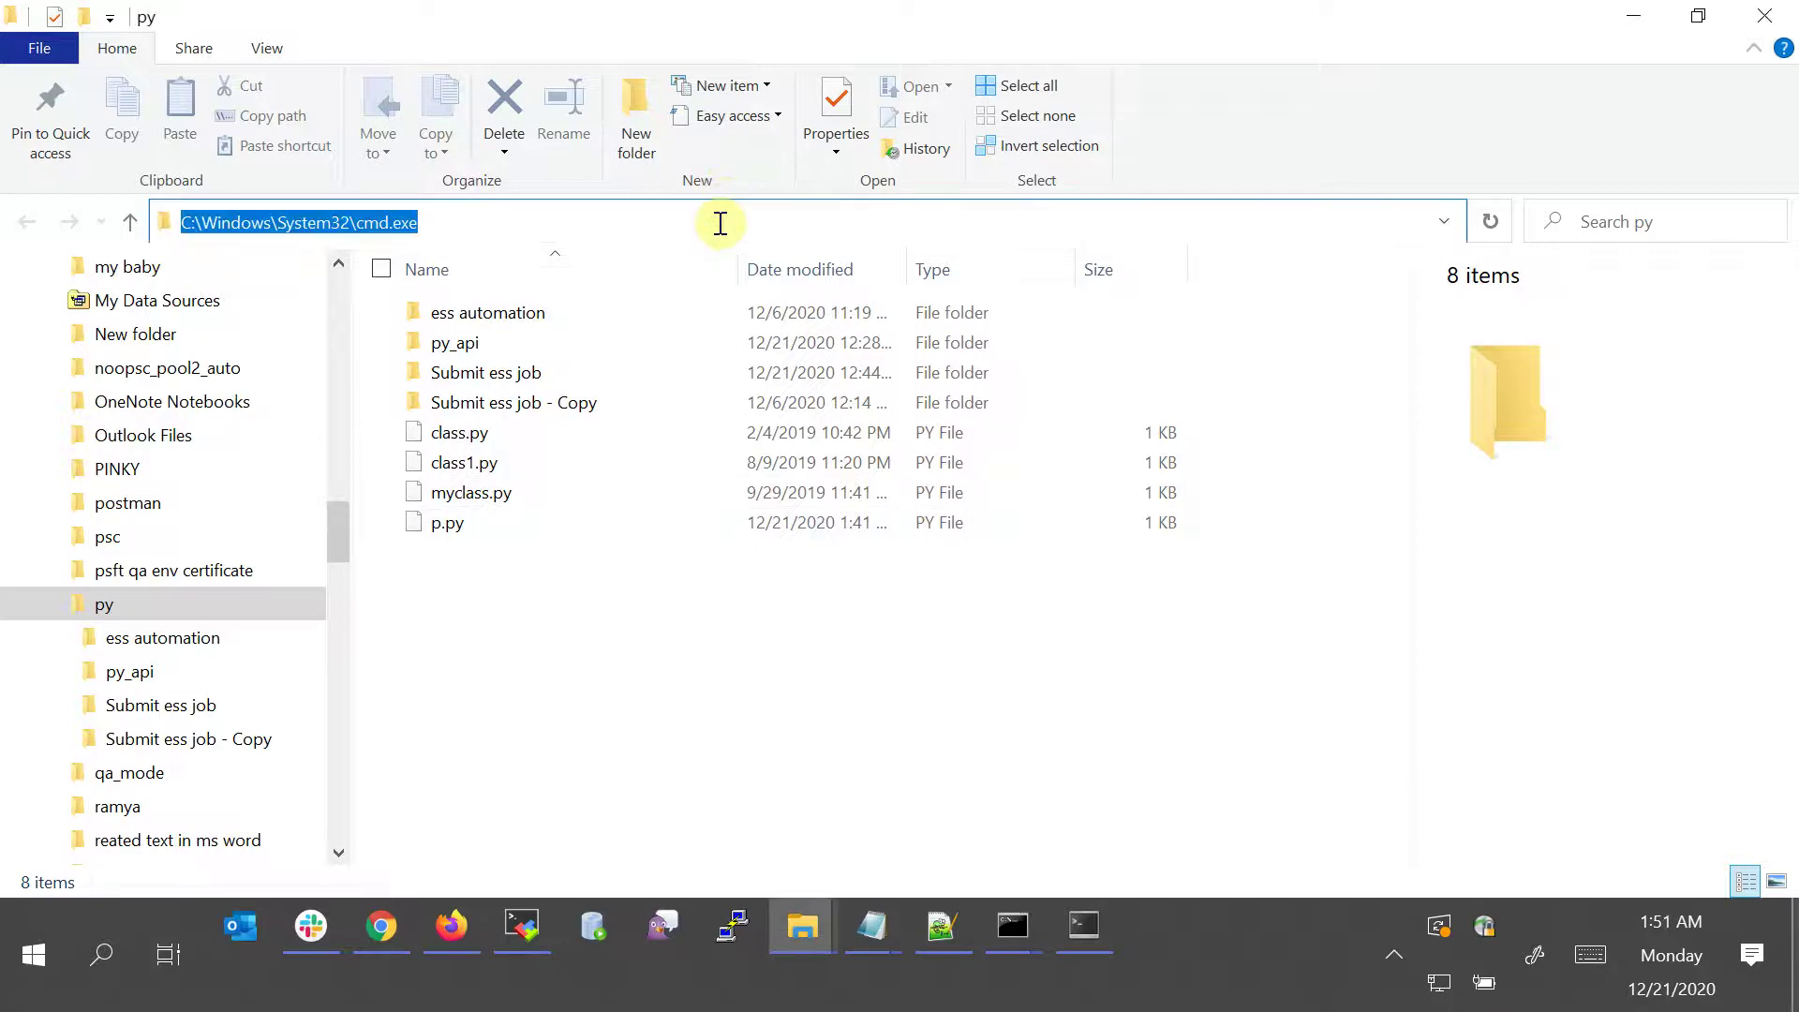
text(cmd)
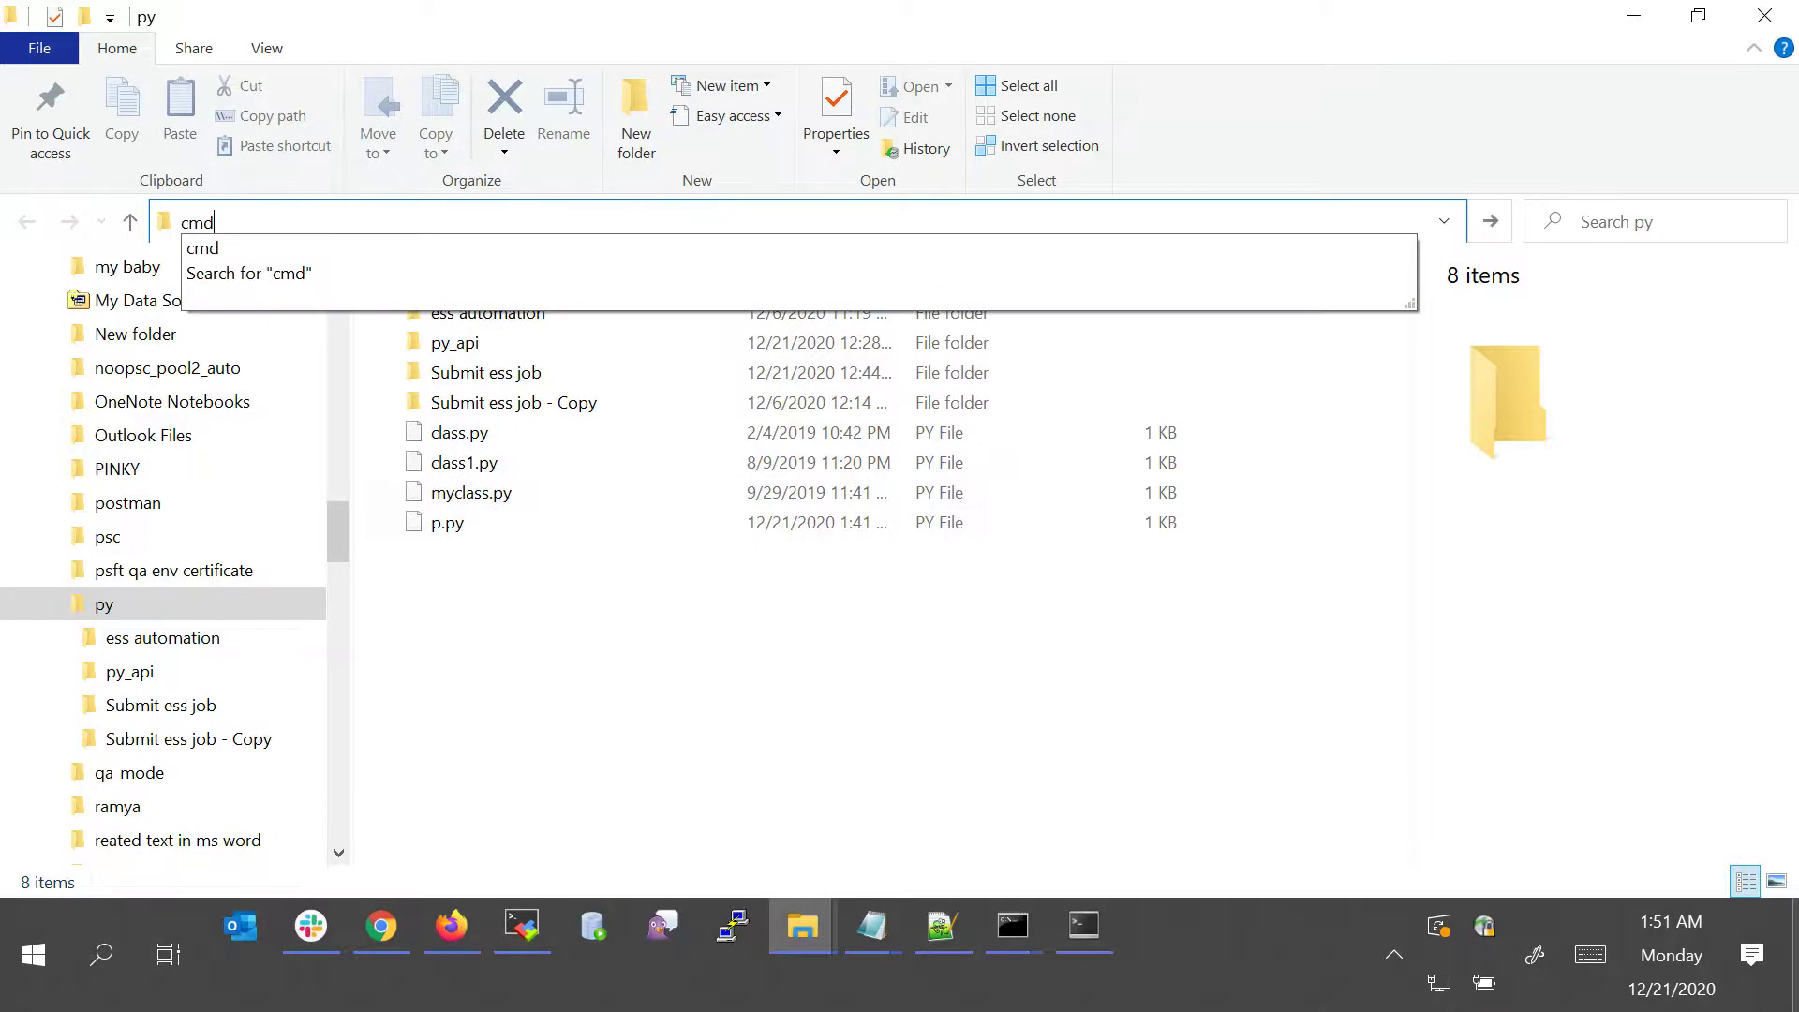
key(Return)
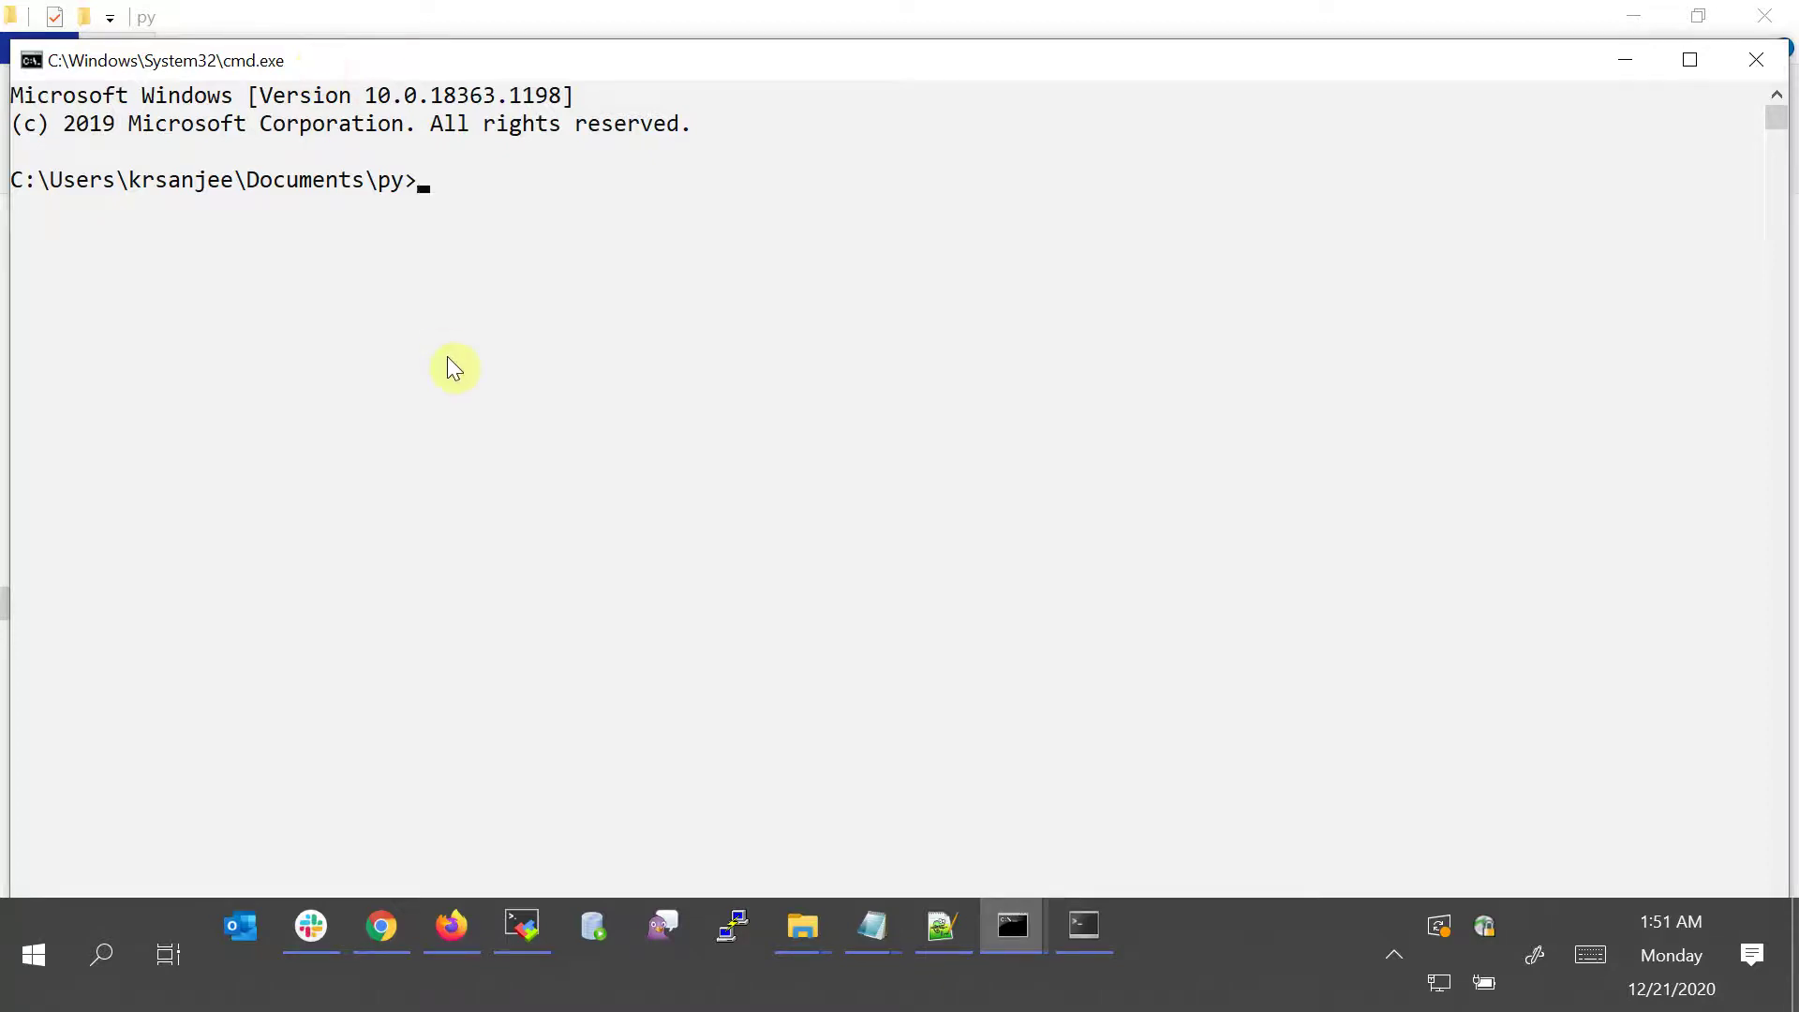
Shrink the console and run start . to open the py folder in Explorer.
drag(352, 56, 508, 280)
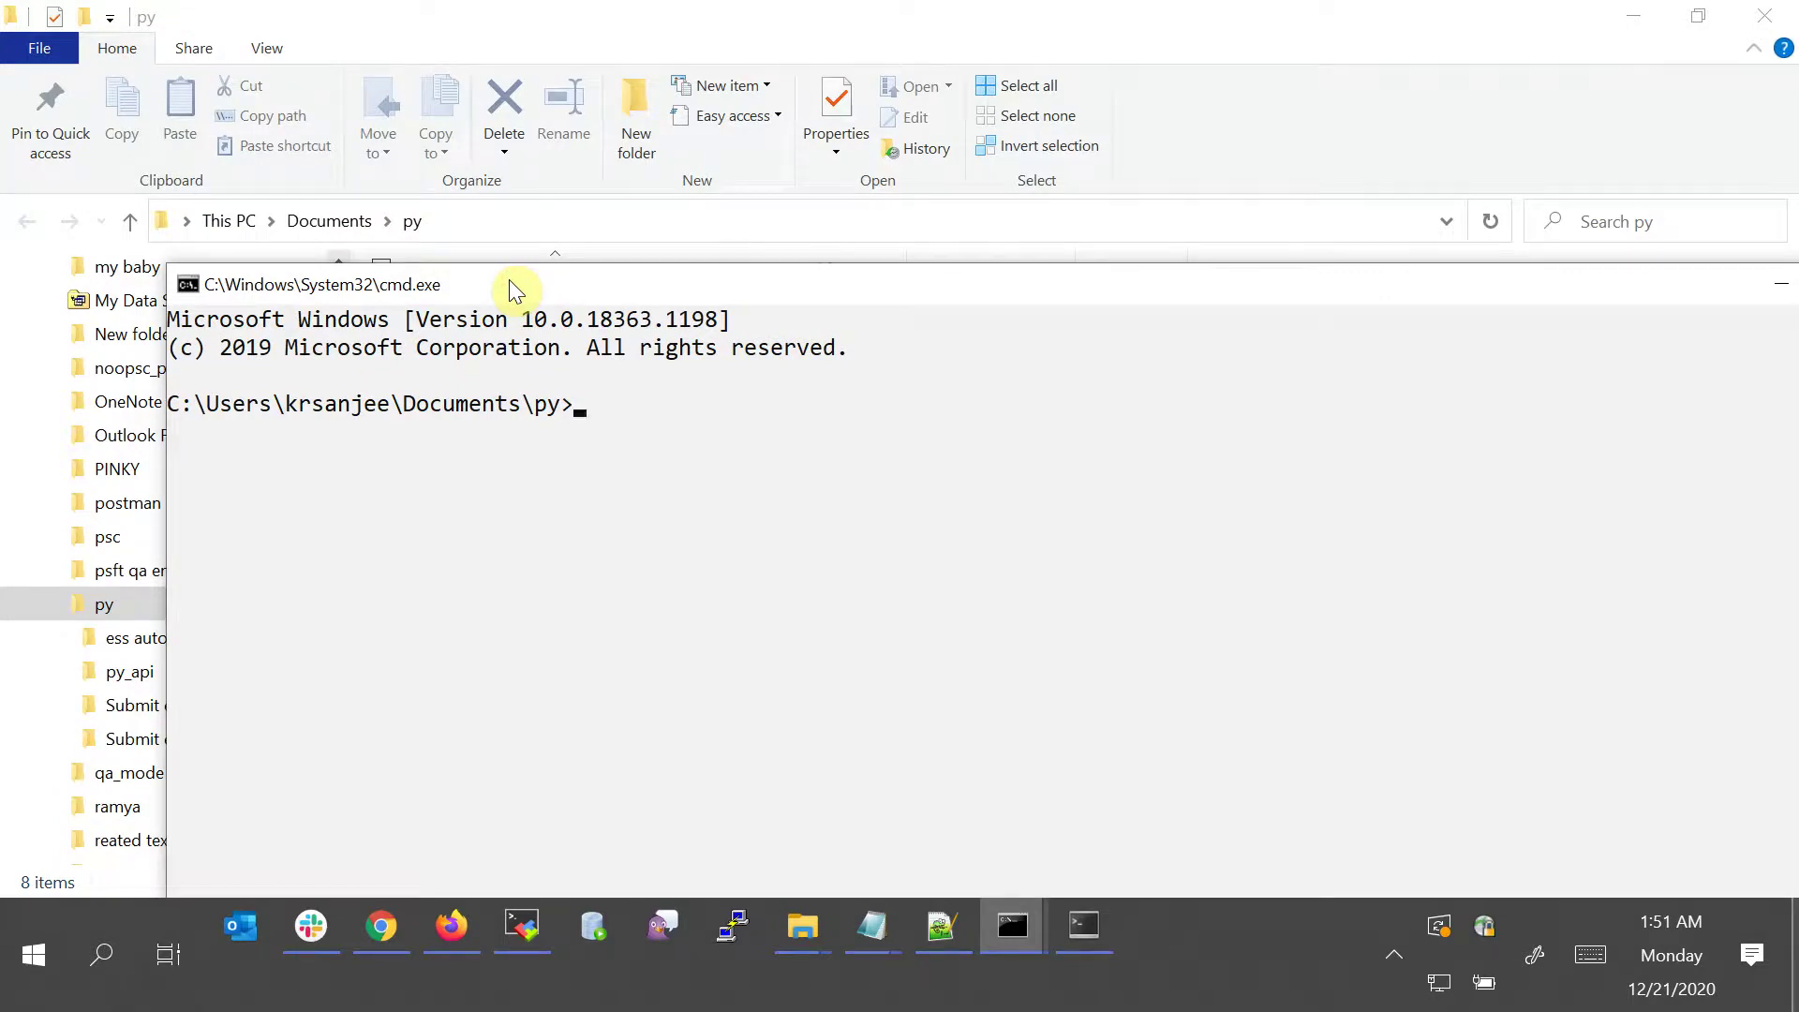
text(start .)
key(Return)
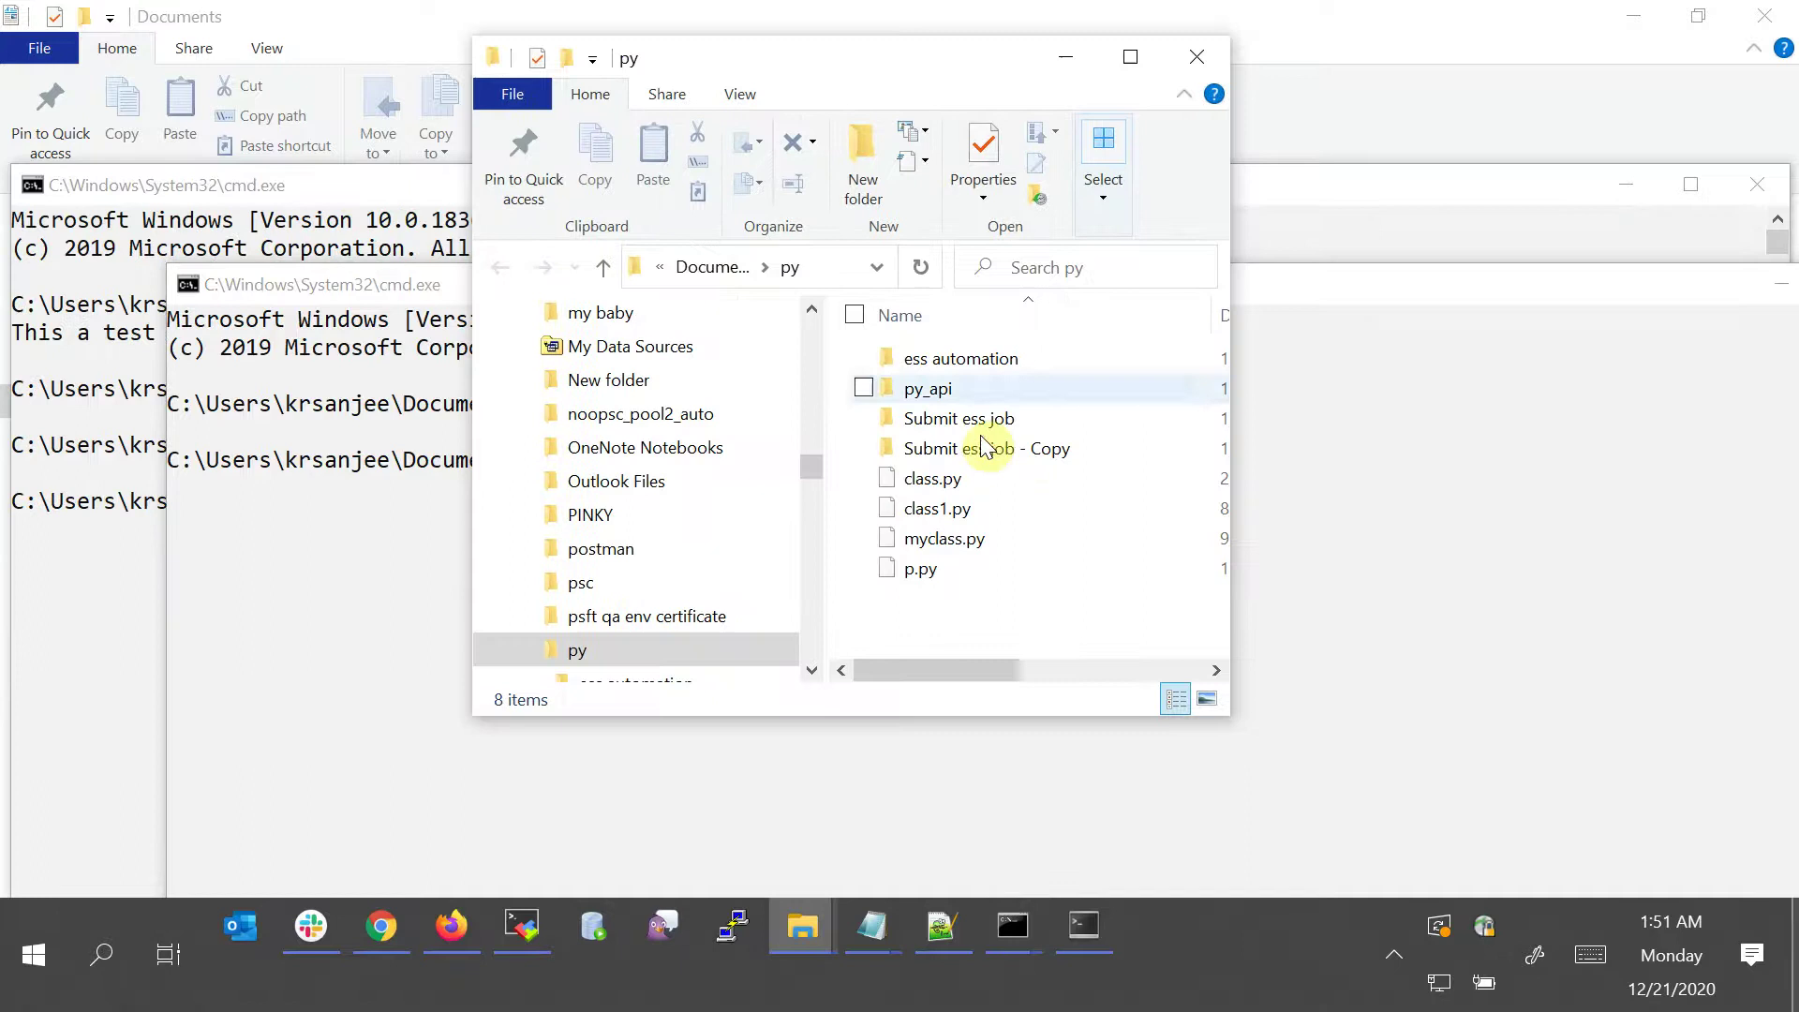
Close that folder window, rerun start ., and maximize the reopened py folder window.
click(1196, 58)
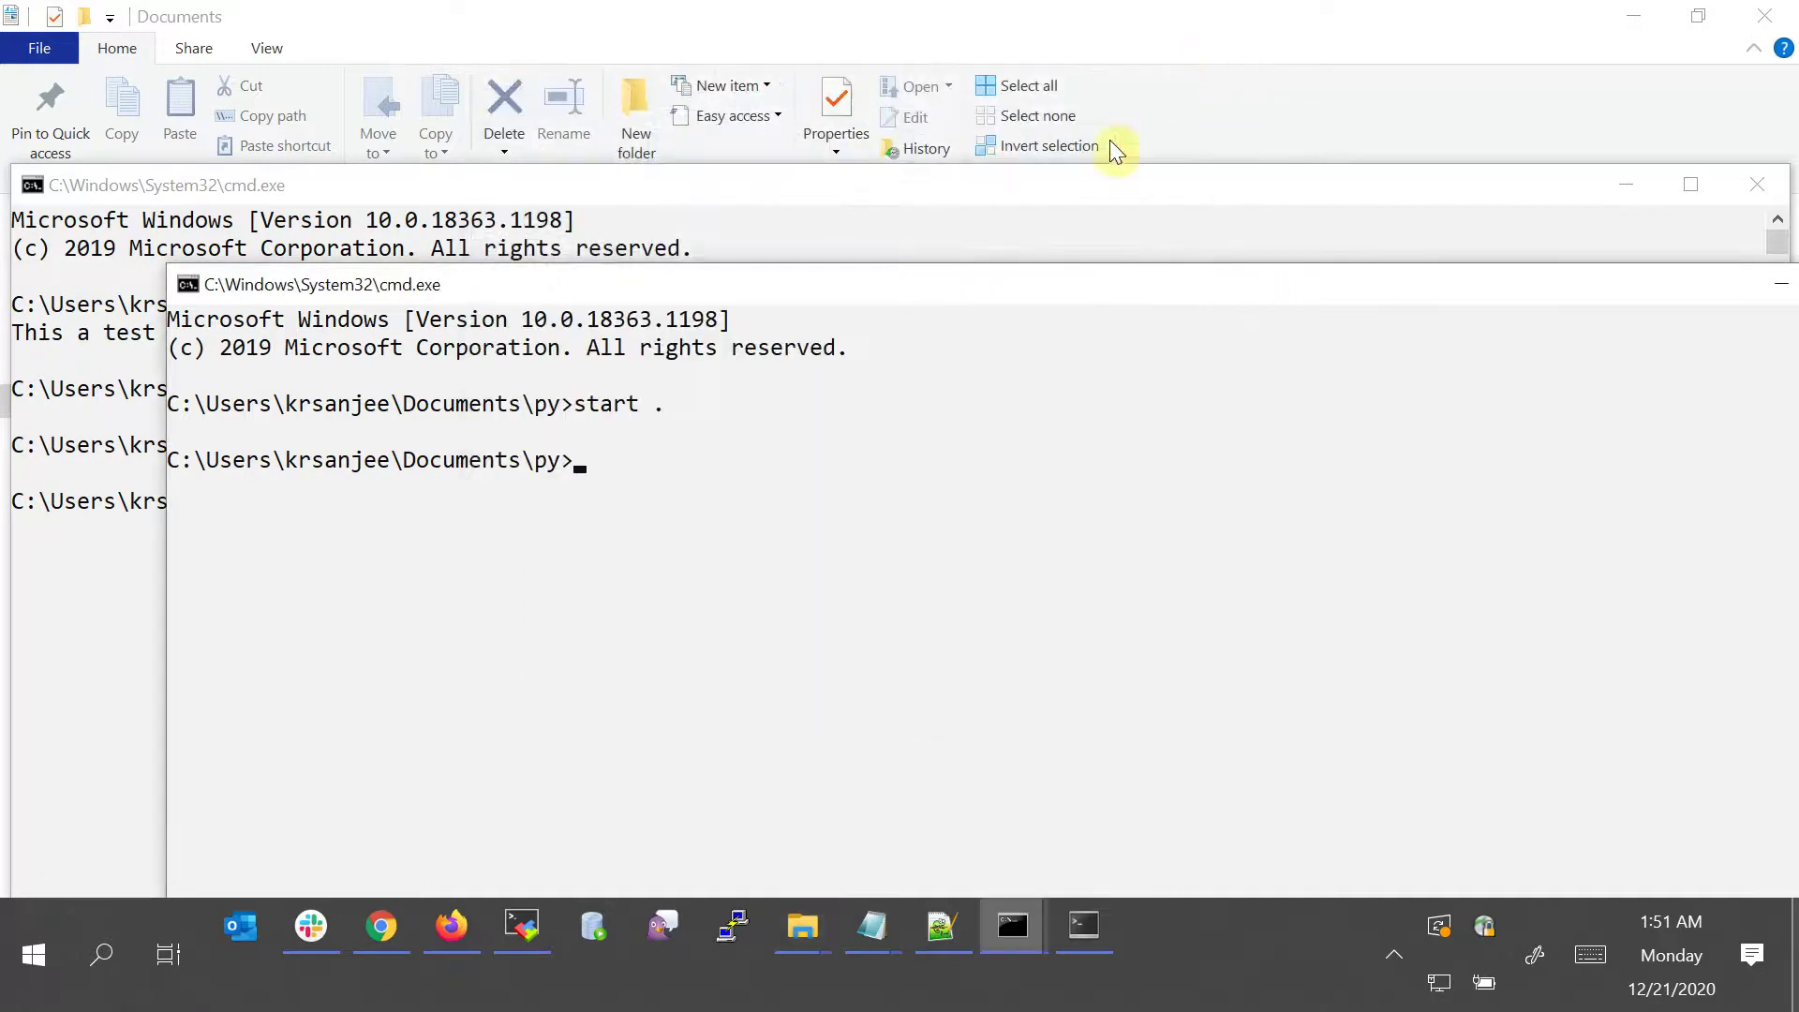
text(start .)
key(Return)
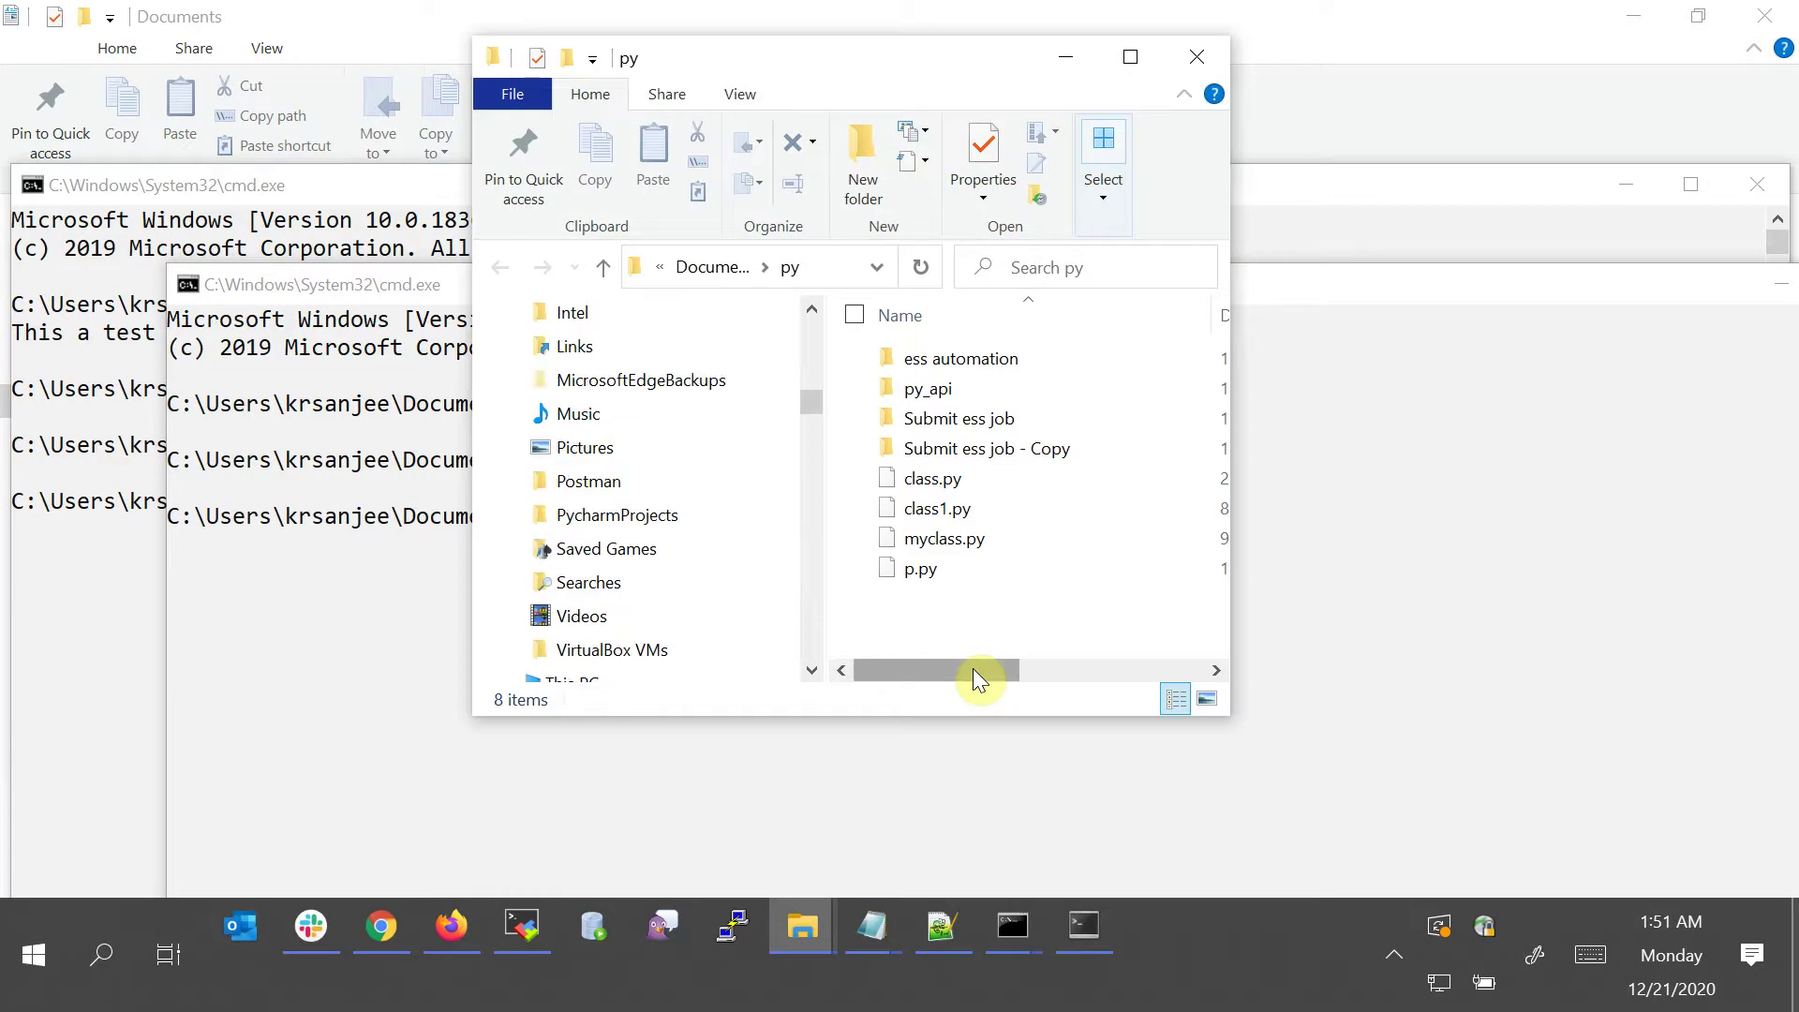
click(1129, 56)
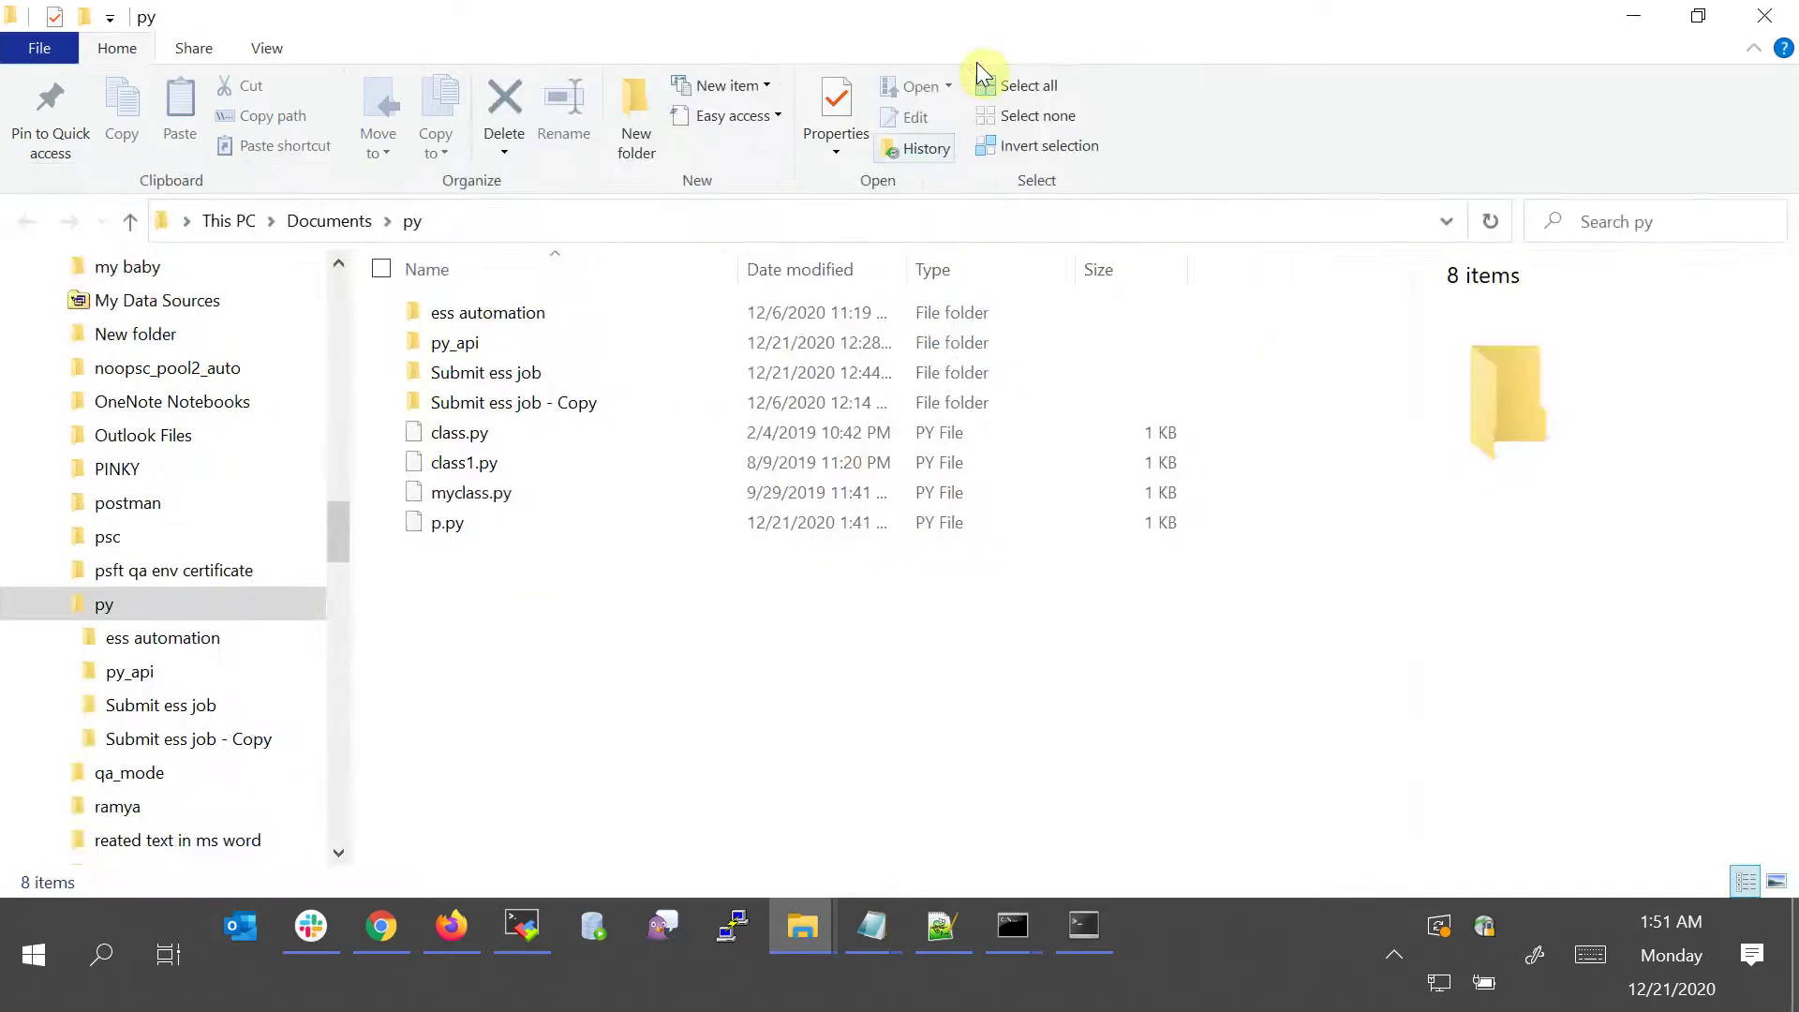
Open a Command Prompt in the py folder via cmd in the address bar.
click(707, 222)
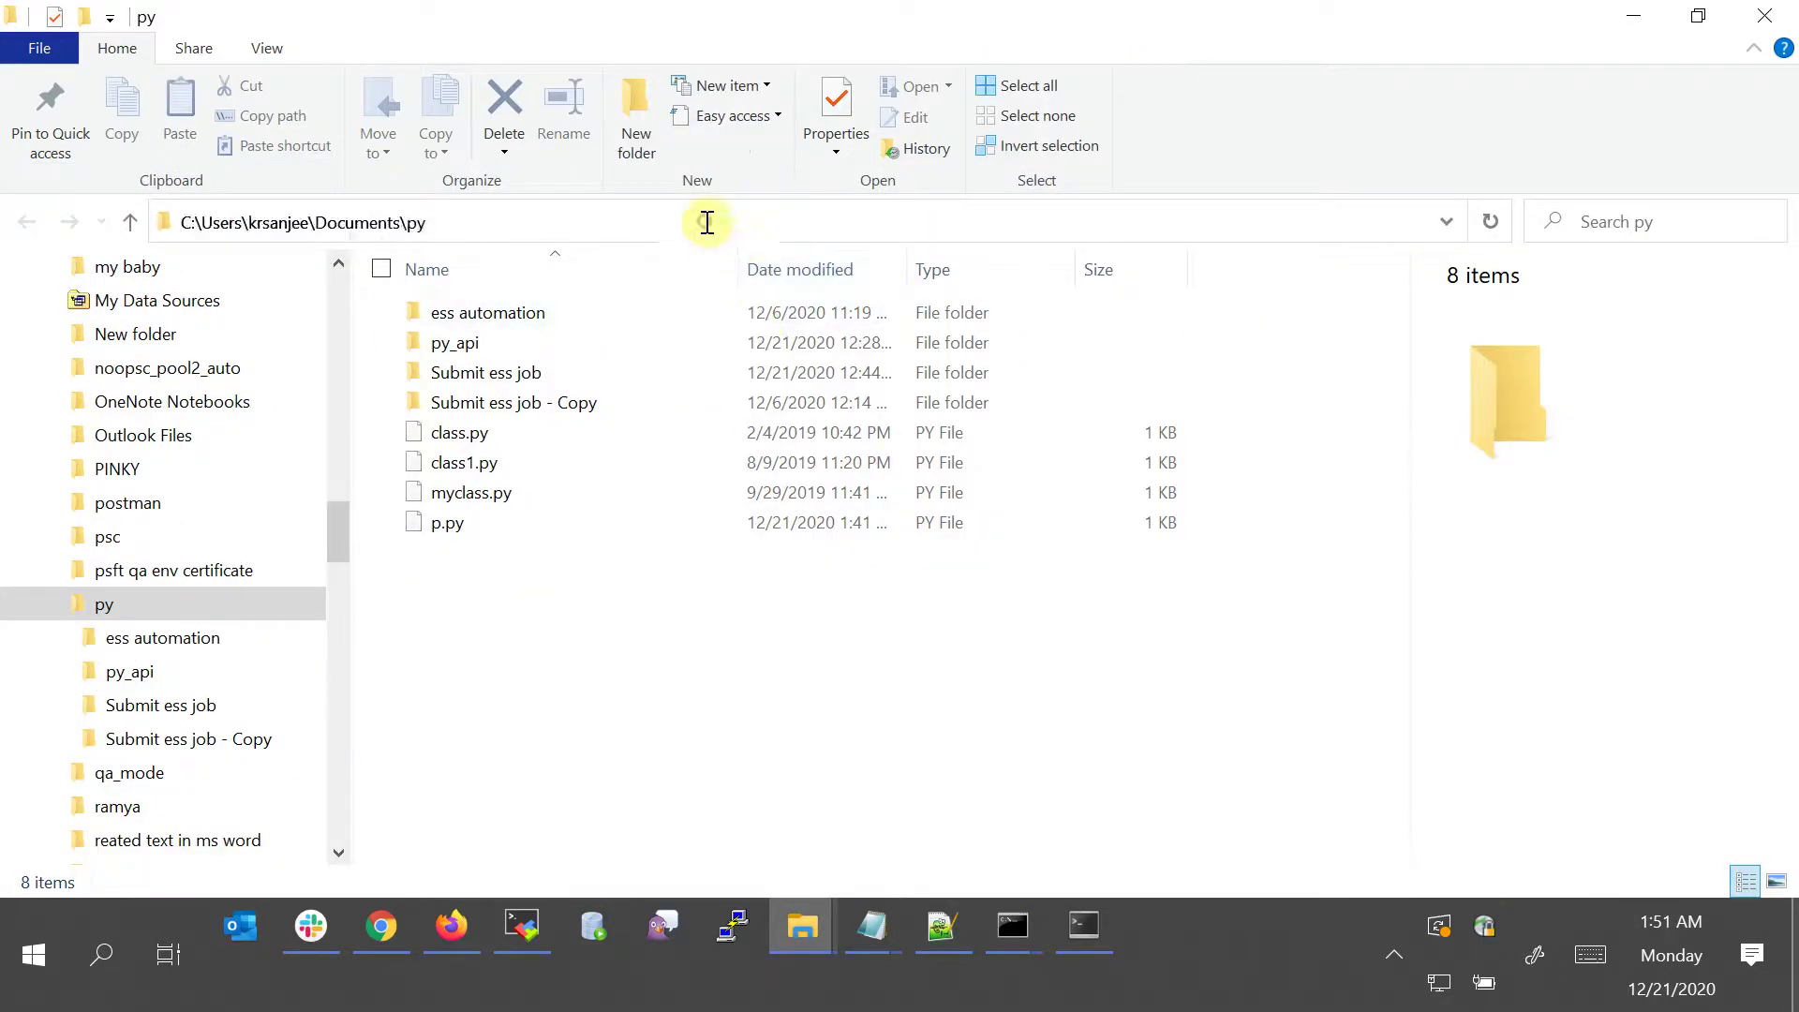
text(cmd)
key(Return)
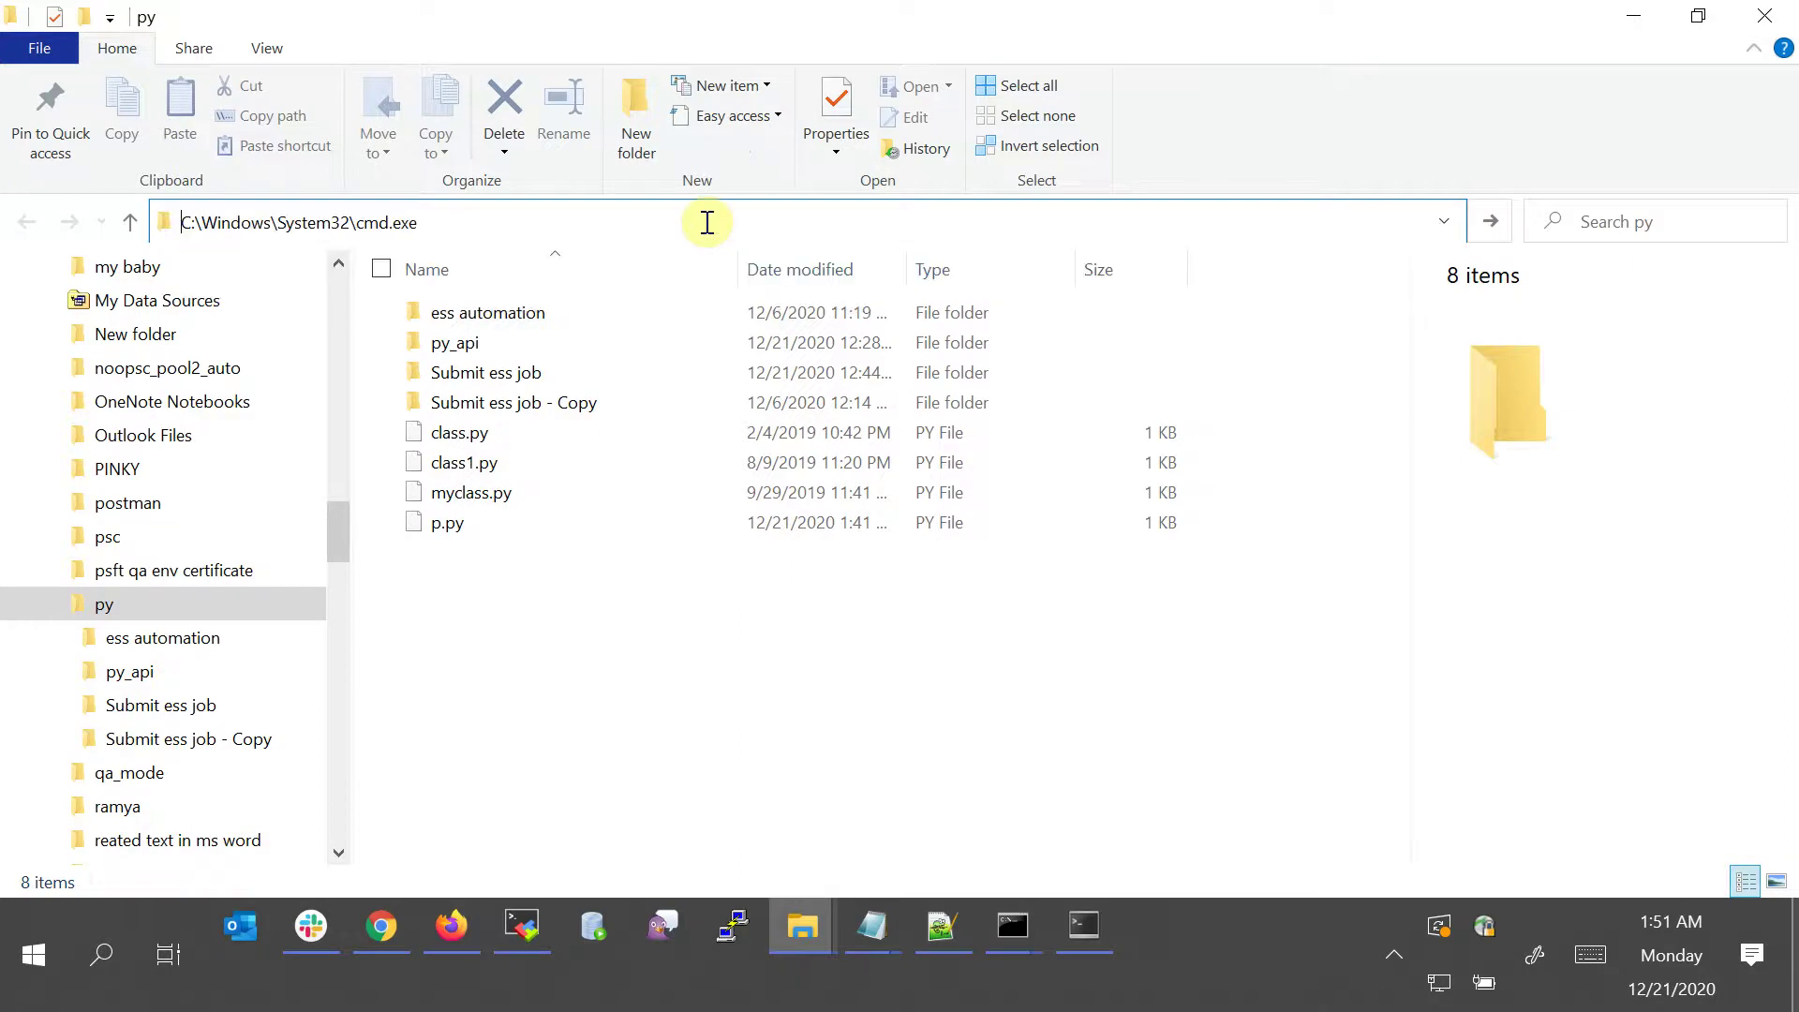
Run python p.py to print 'This a test program!', then run start ; for another console.
text(pyt)
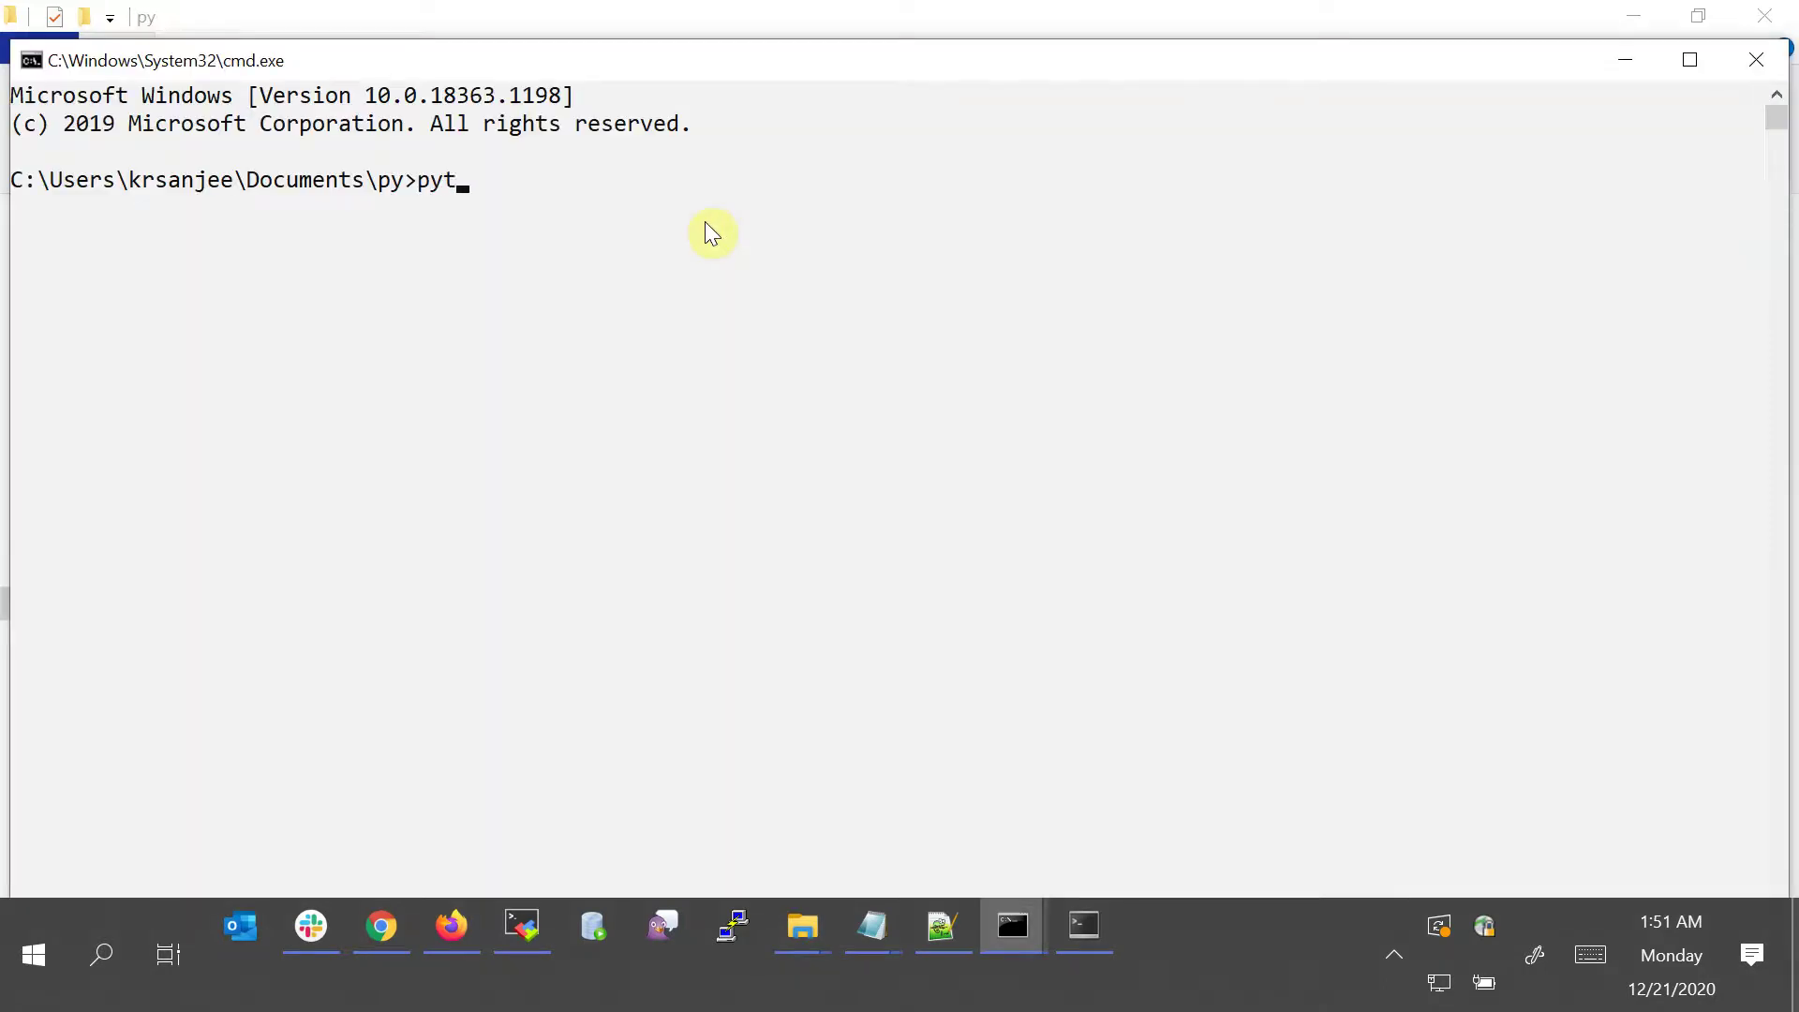
text(hon py_api)
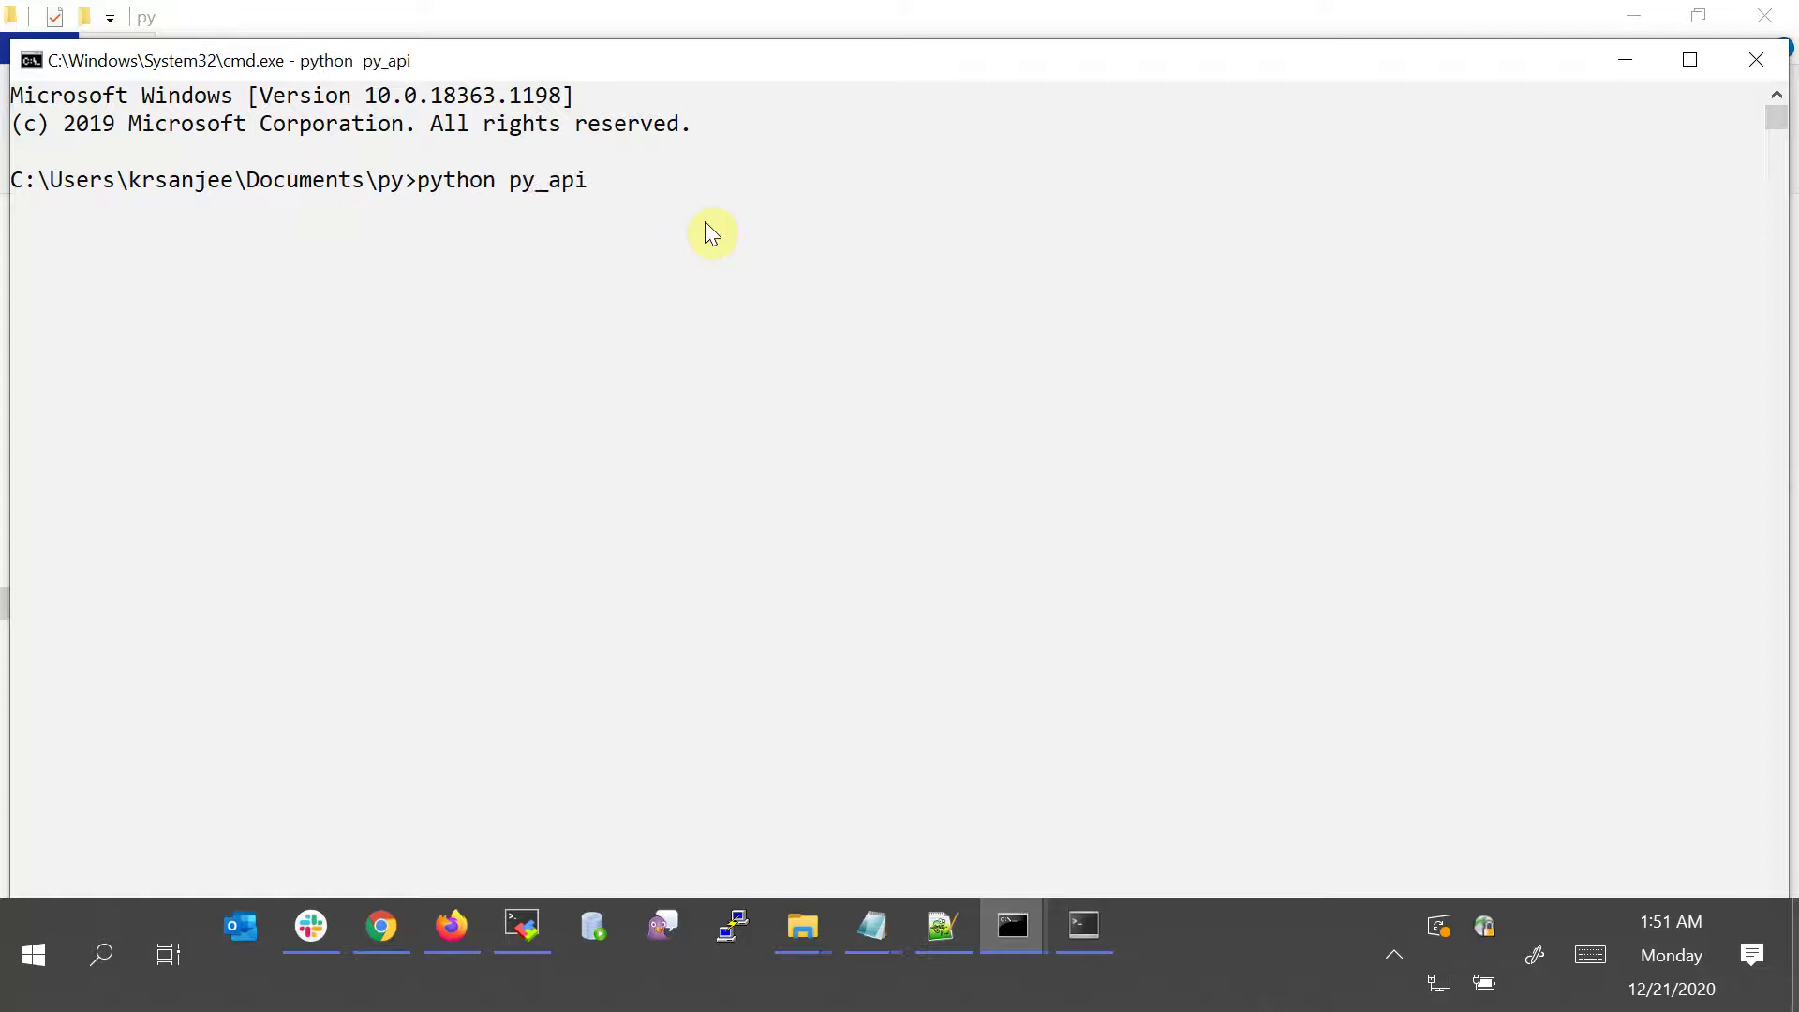
key(Return)
key(Up)
key(BackSpace)
key(BackSpace)
key(BackSpace)
key(BackSpace)
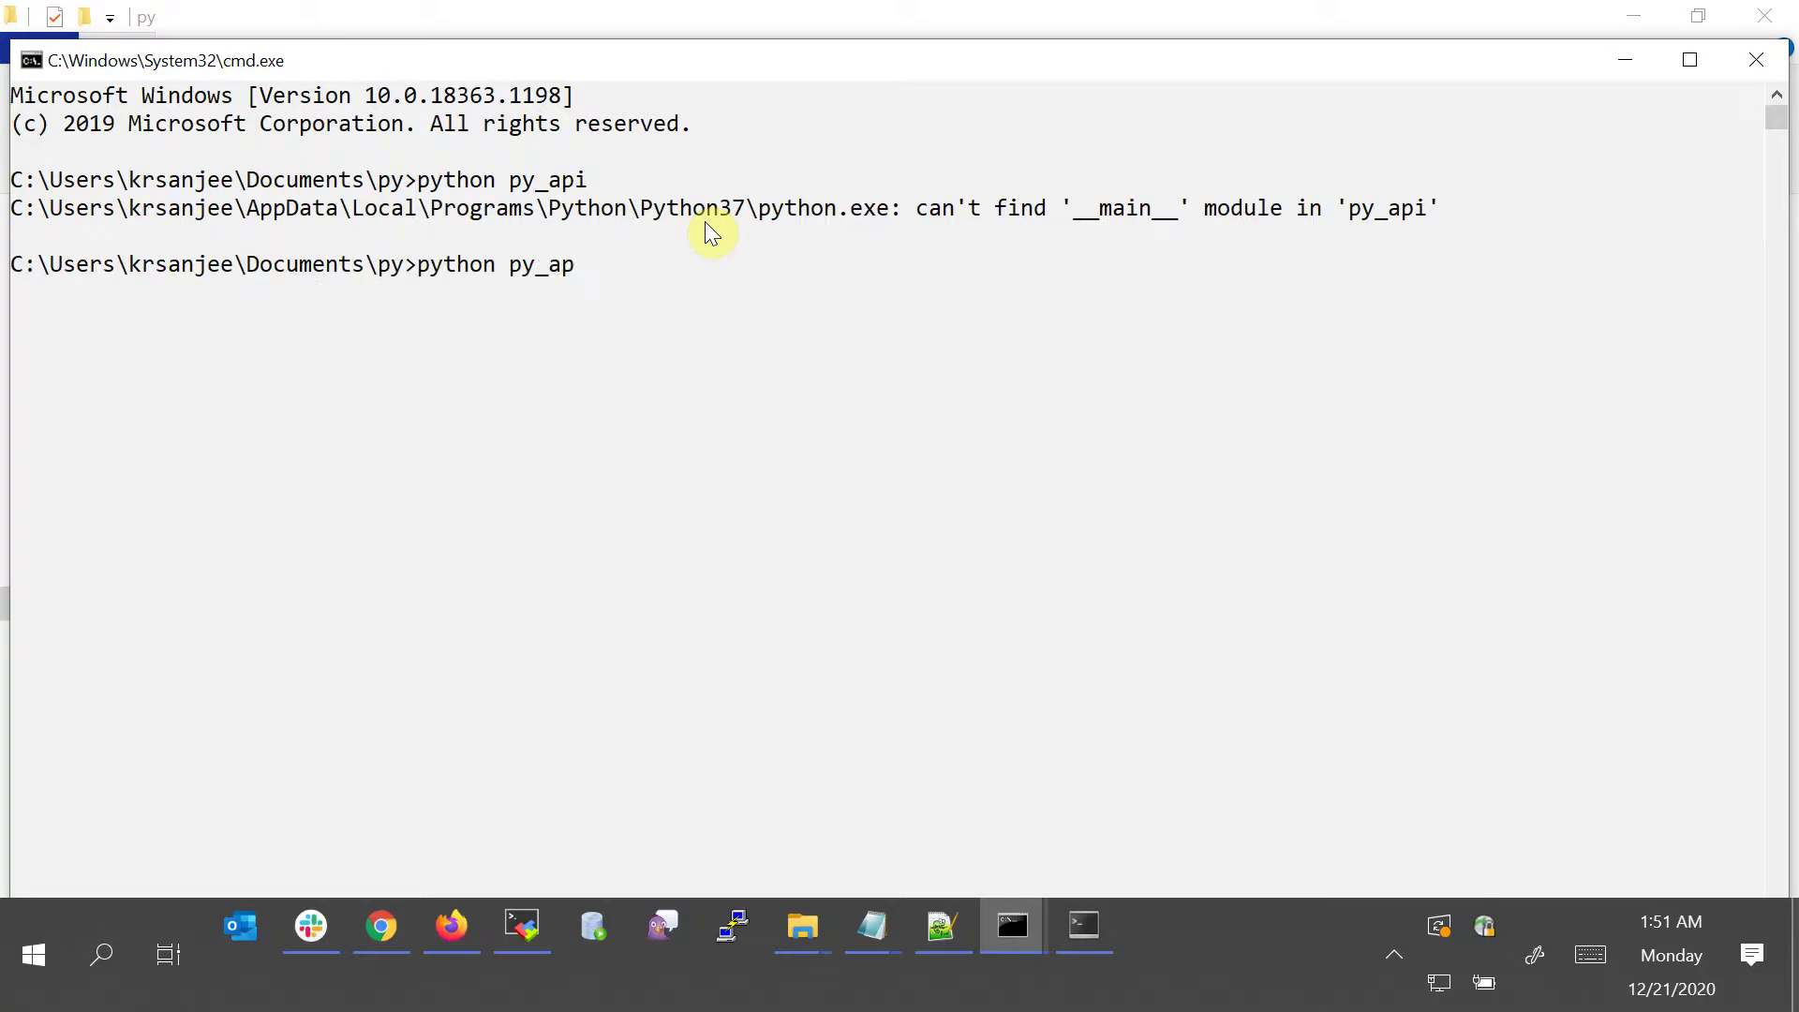
text(.)
key(BackSpace)
key(BackSpace)
text(.py)
key(Return)
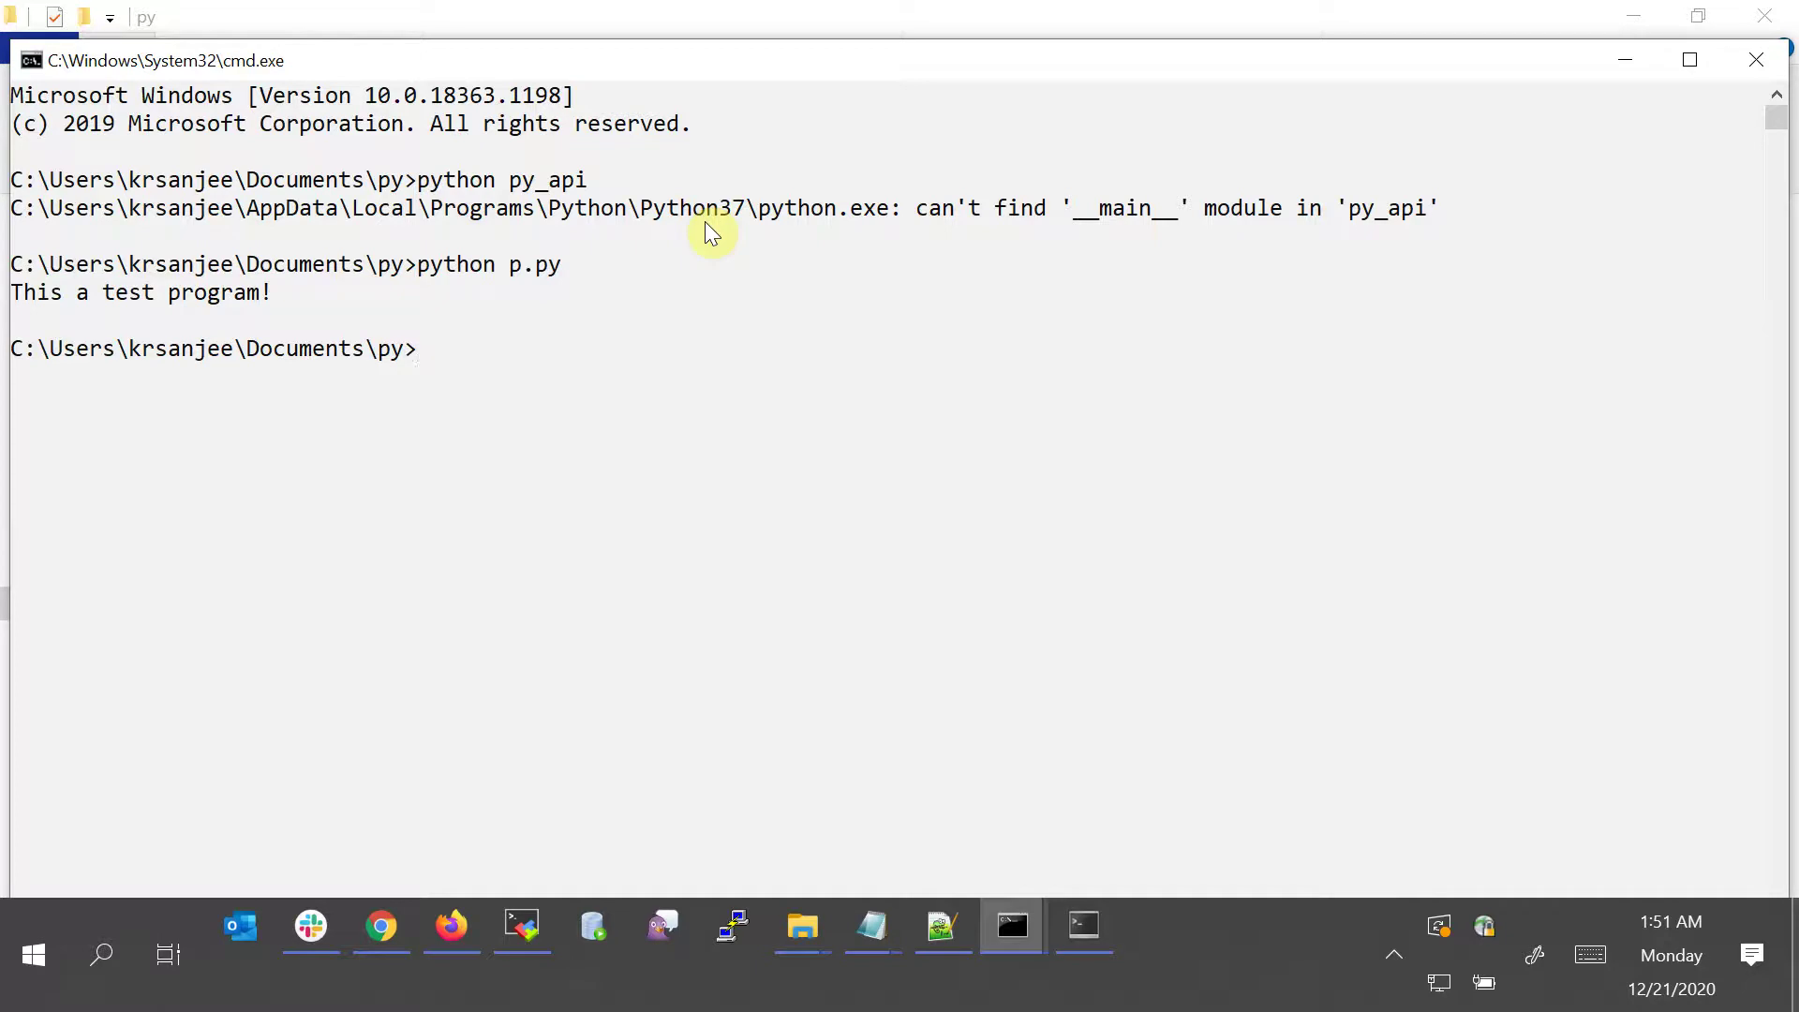
text(start ;)
key(Return)
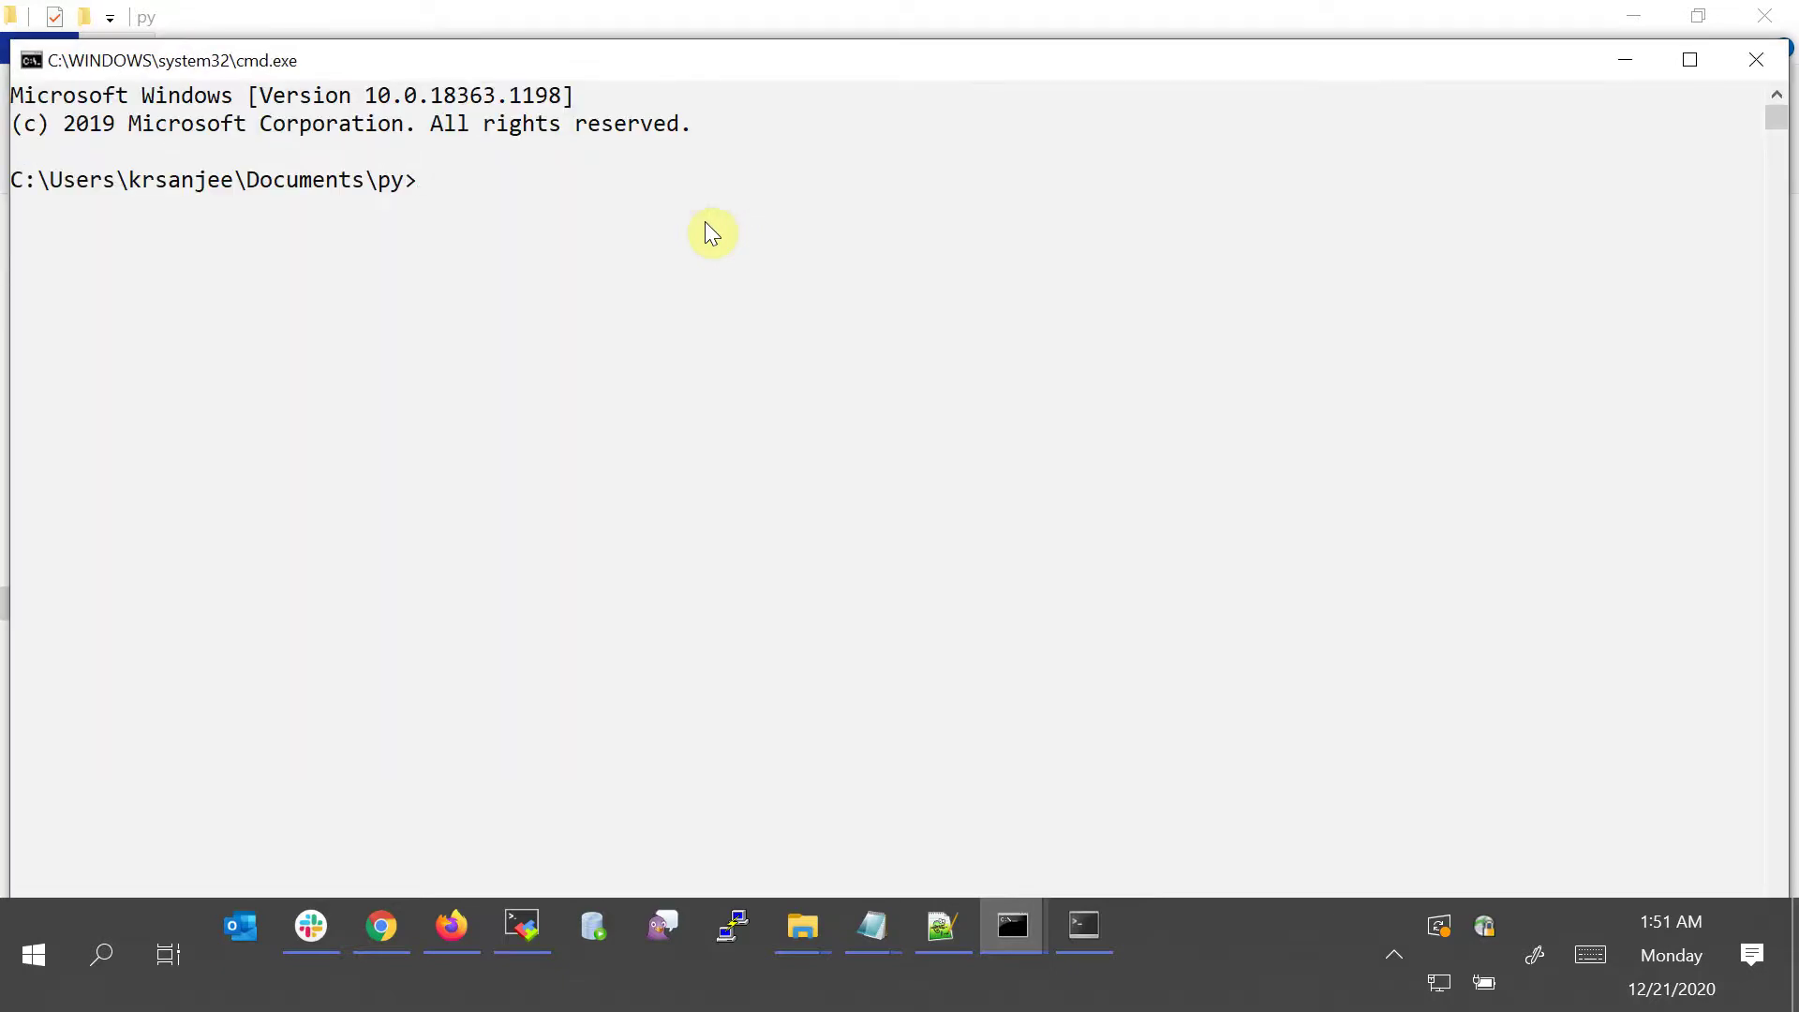
Run start ; in the new console to open yet another console window.
text(strt)
key(BackSpace)
key(BackSpace)
text(art ;)
key(Return)
Run exit twice to close the two extra console windows.
text(exit)
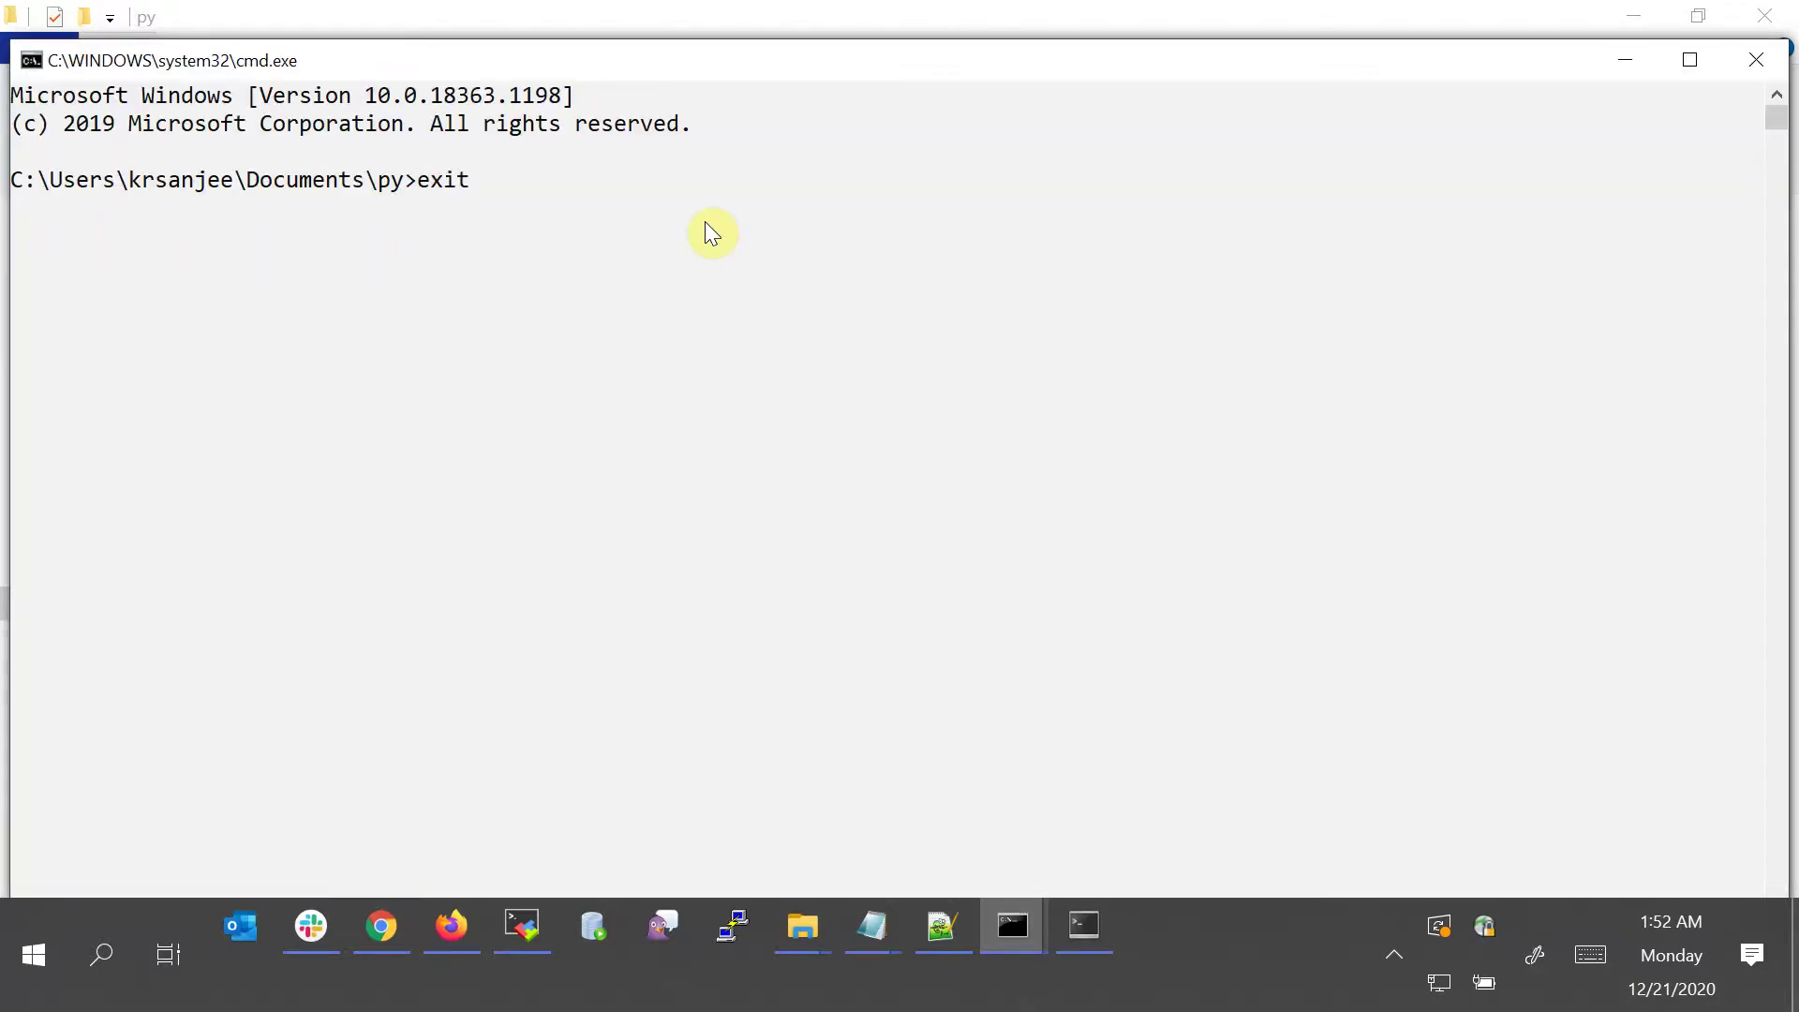
key(Return)
text(exit)
key(Return)
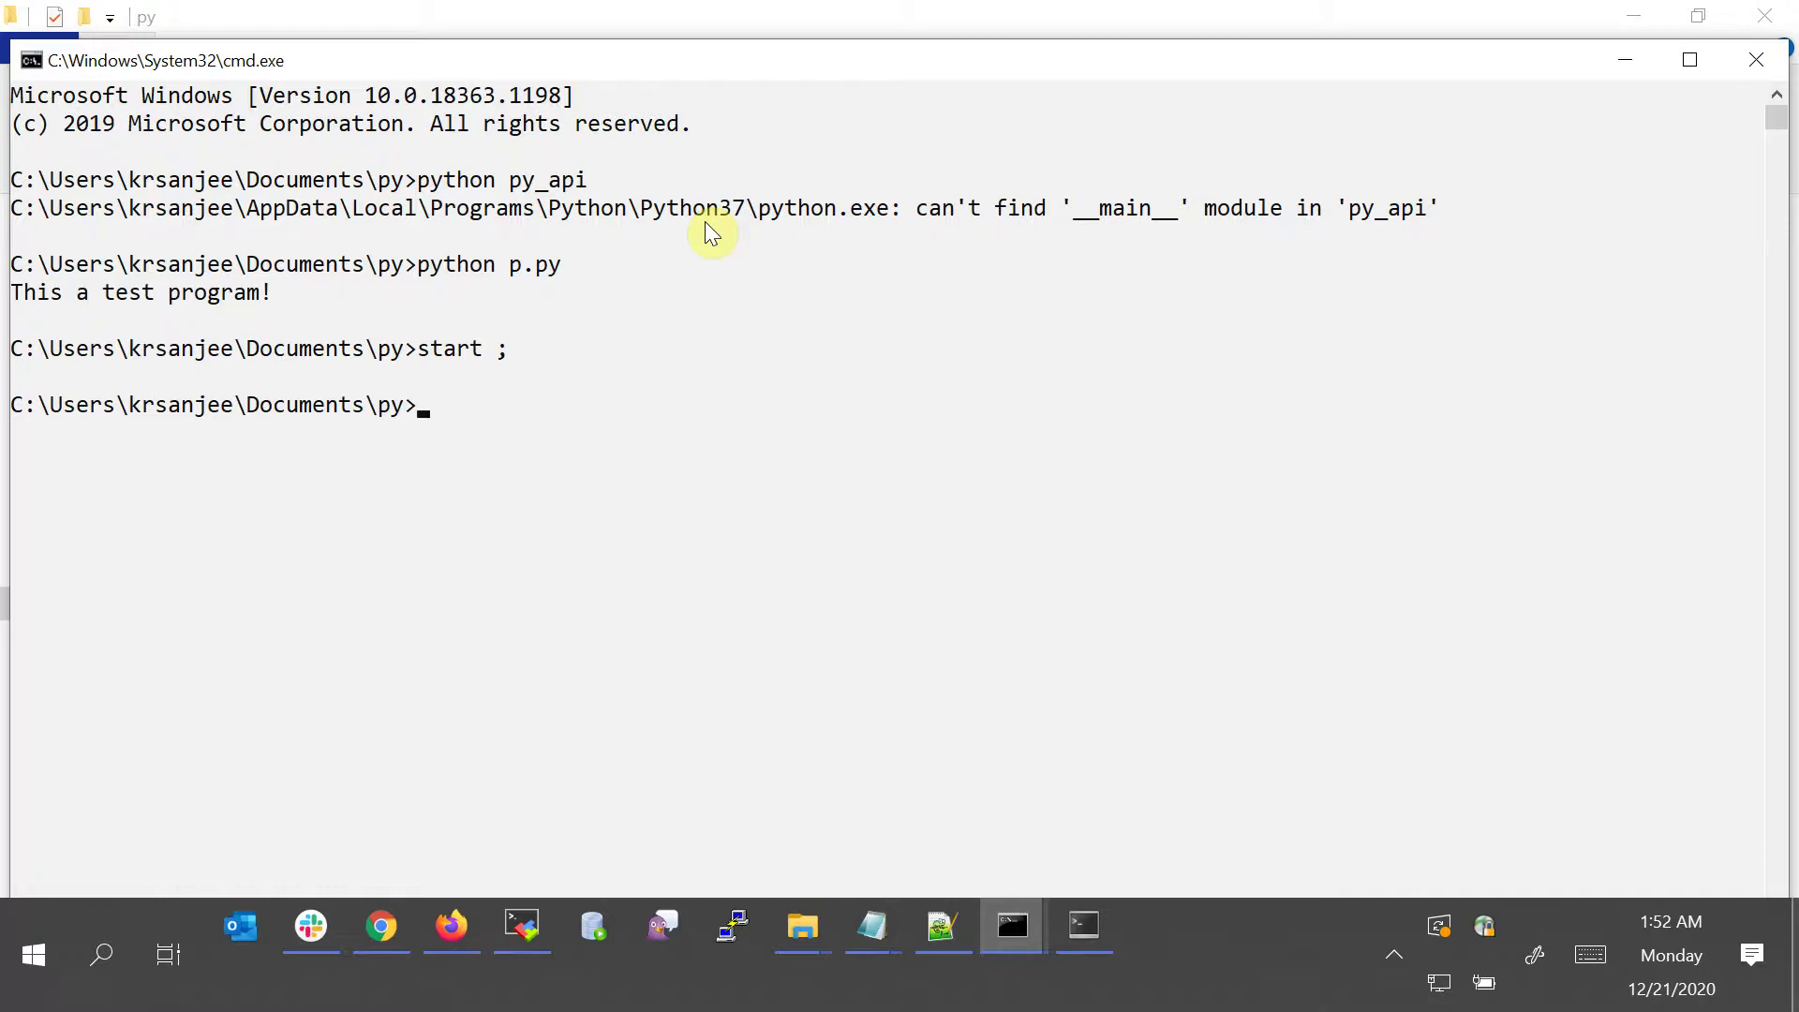
click(1616, 62)
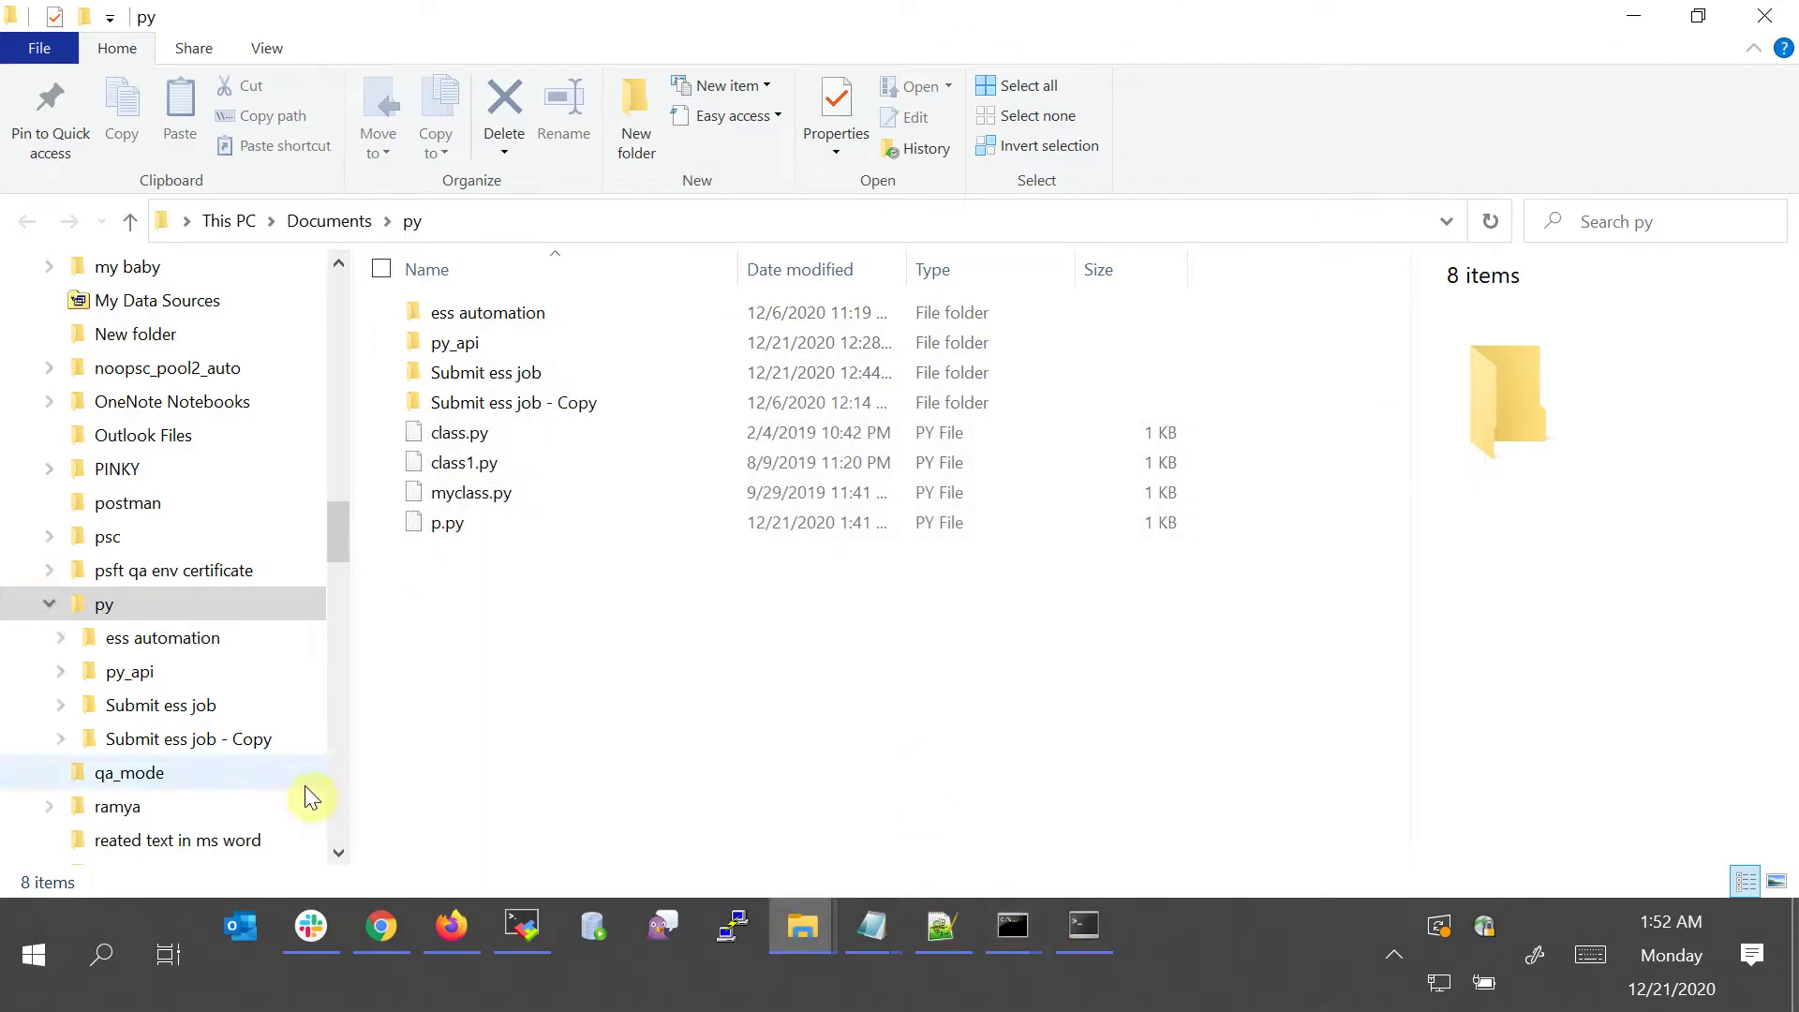
scroll(130, 610, down, 3)
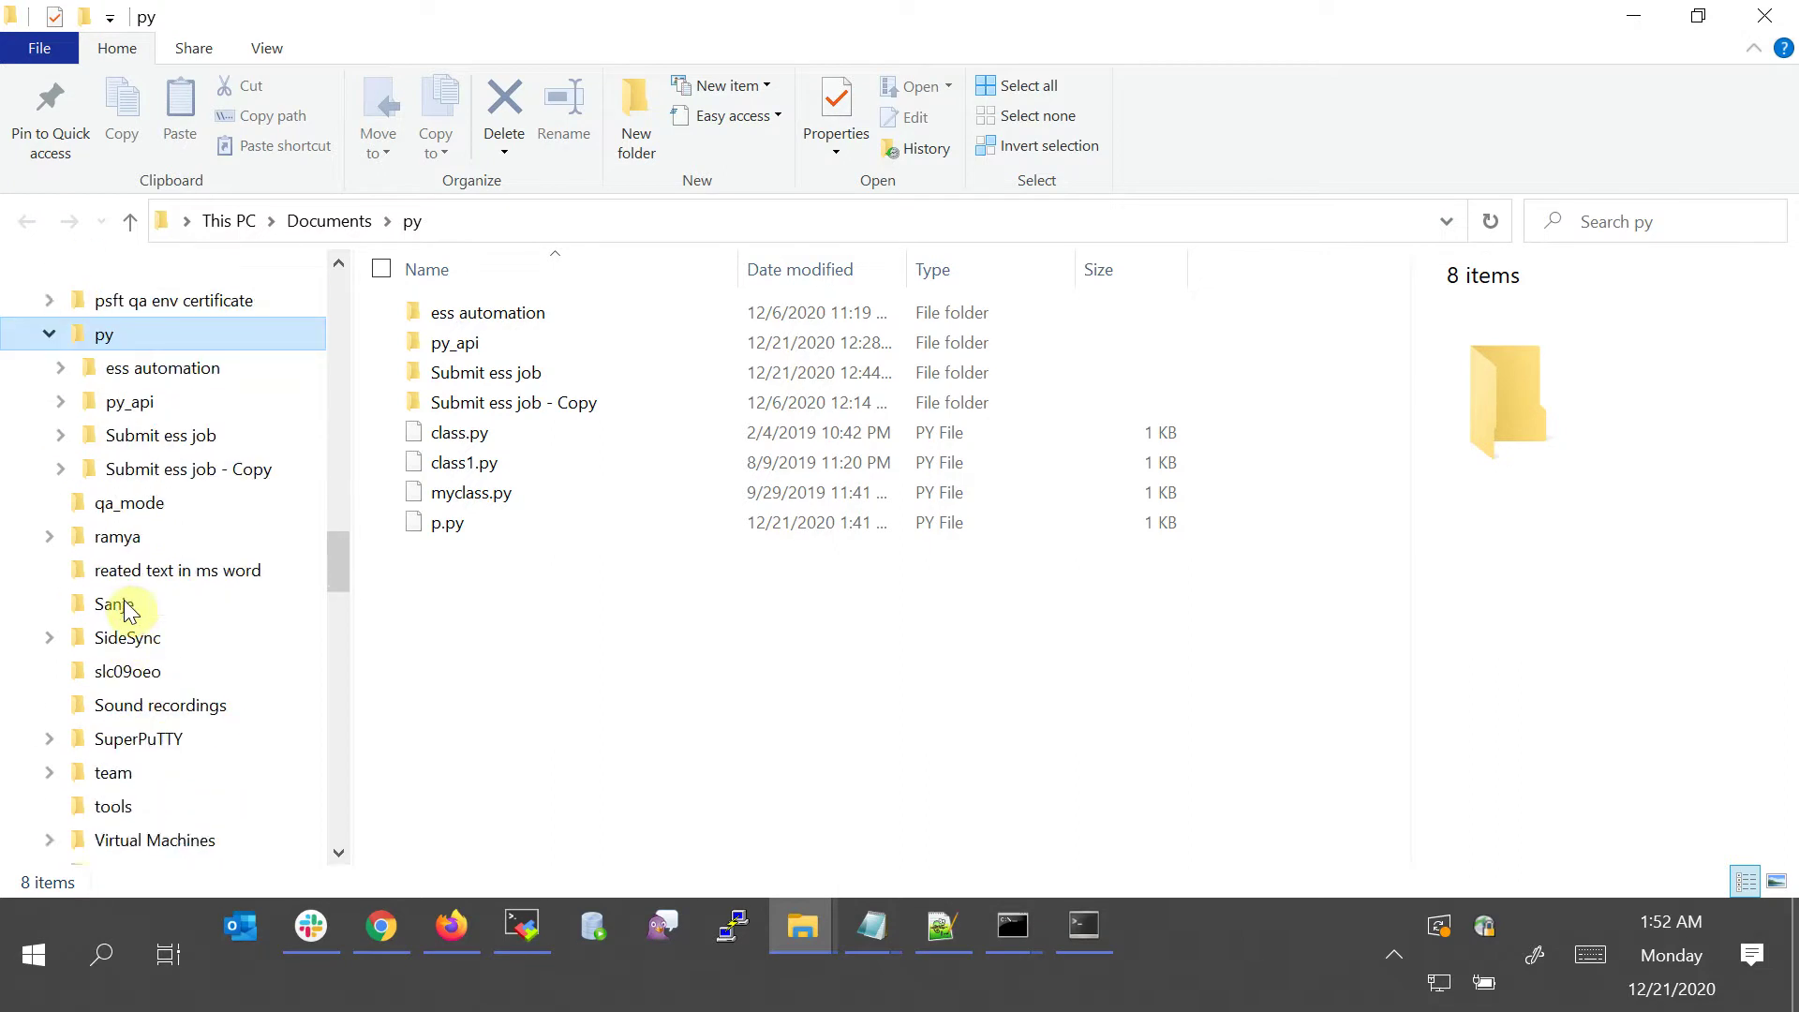
scroll(130, 611, down, 1)
scroll(127, 607, up, 2)
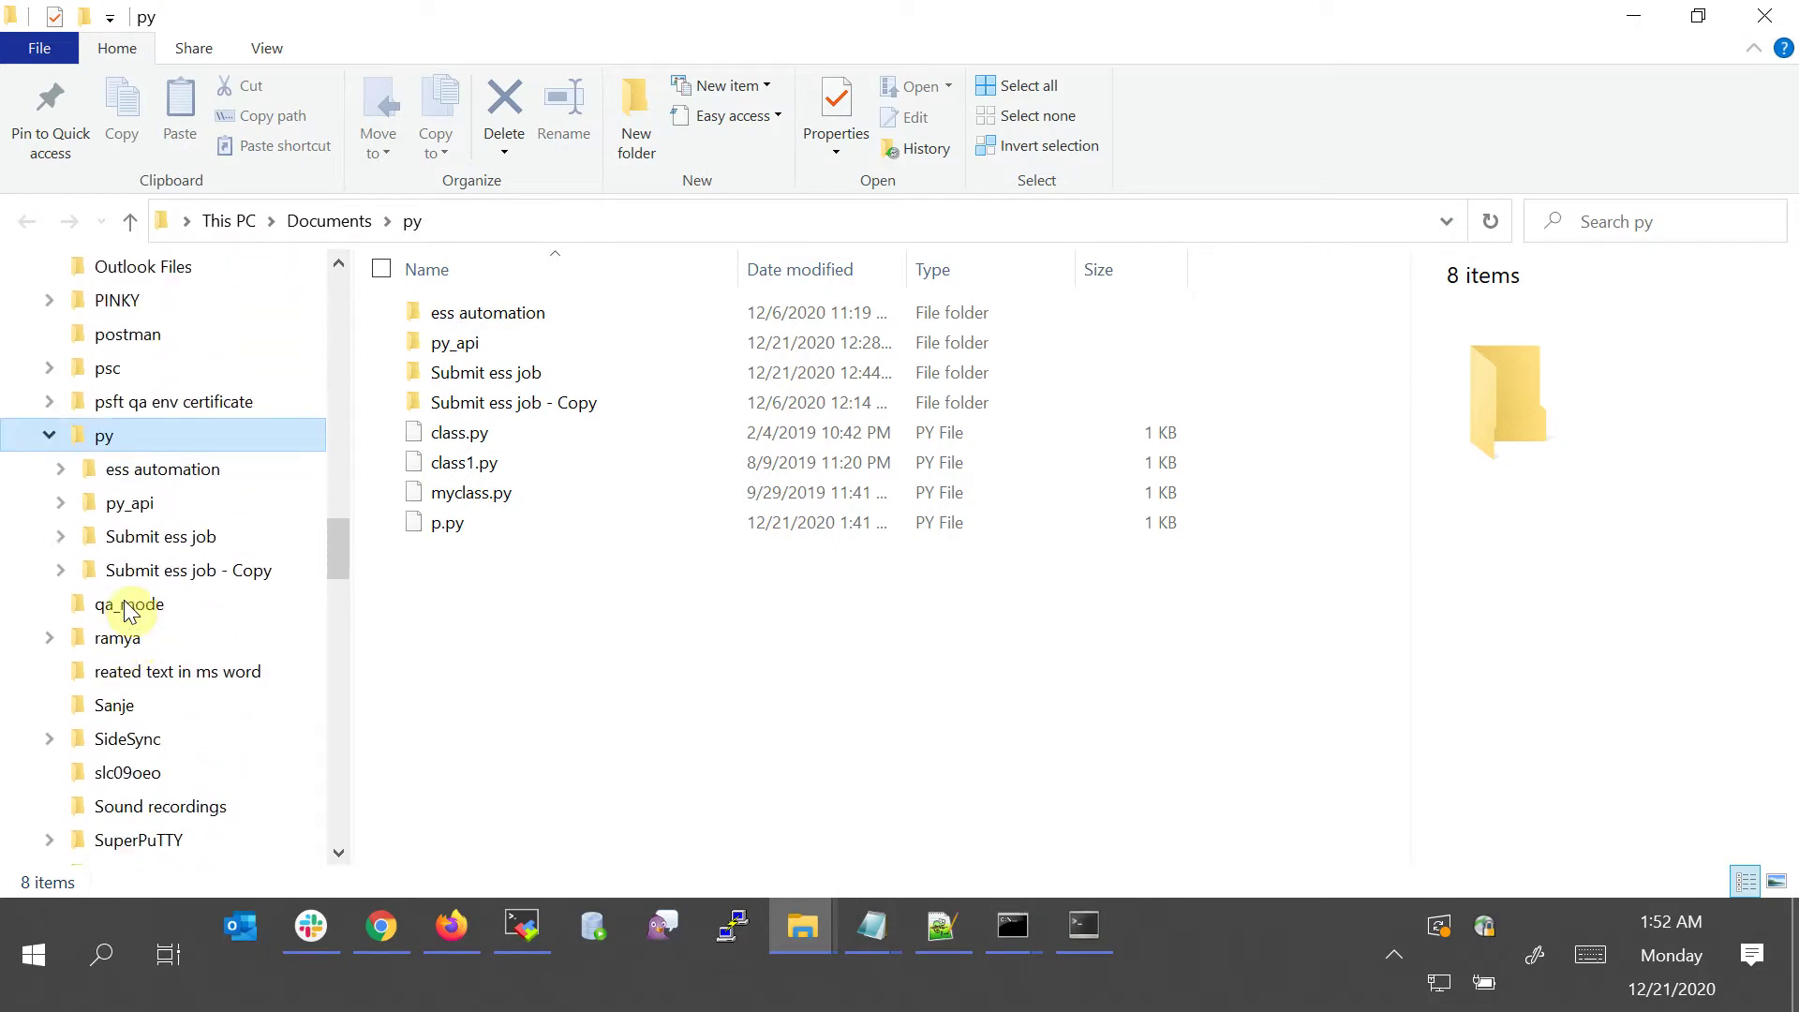
scroll(128, 607, down, 2)
scroll(128, 607, up, 1)
scroll(123, 600, down, 1)
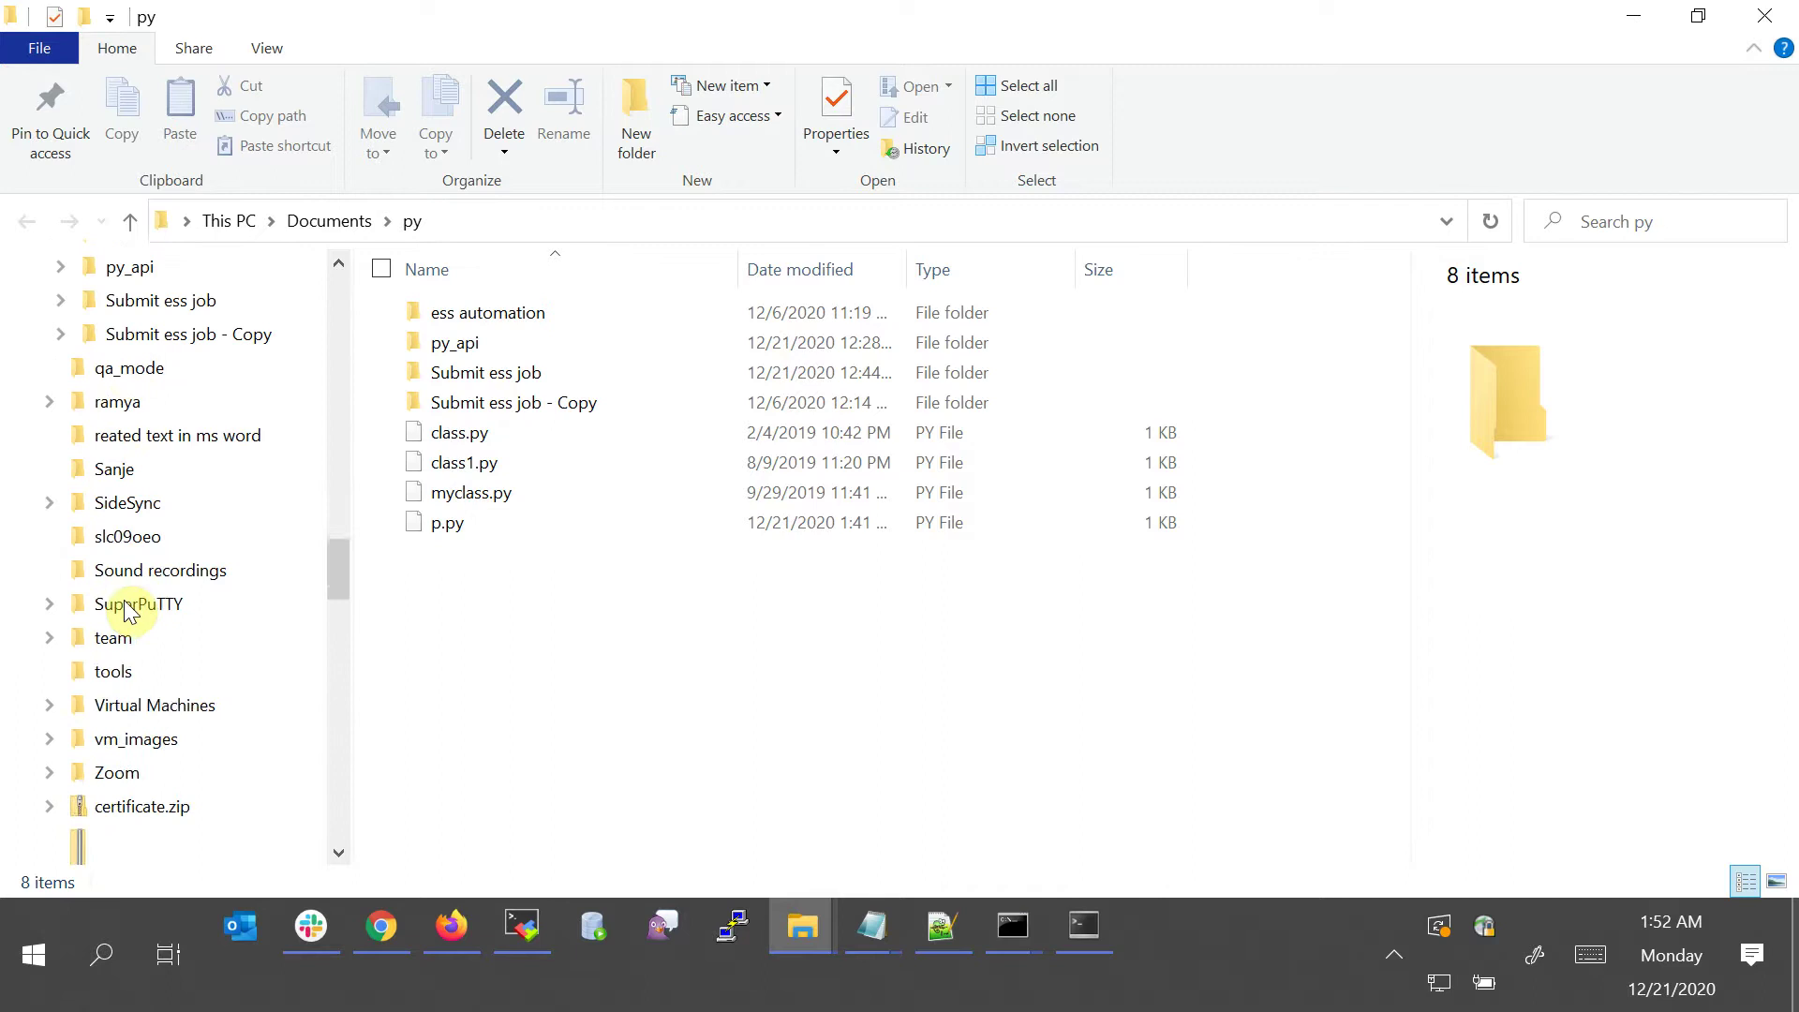
scroll(124, 599, up, 2)
drag(337, 571, 334, 492)
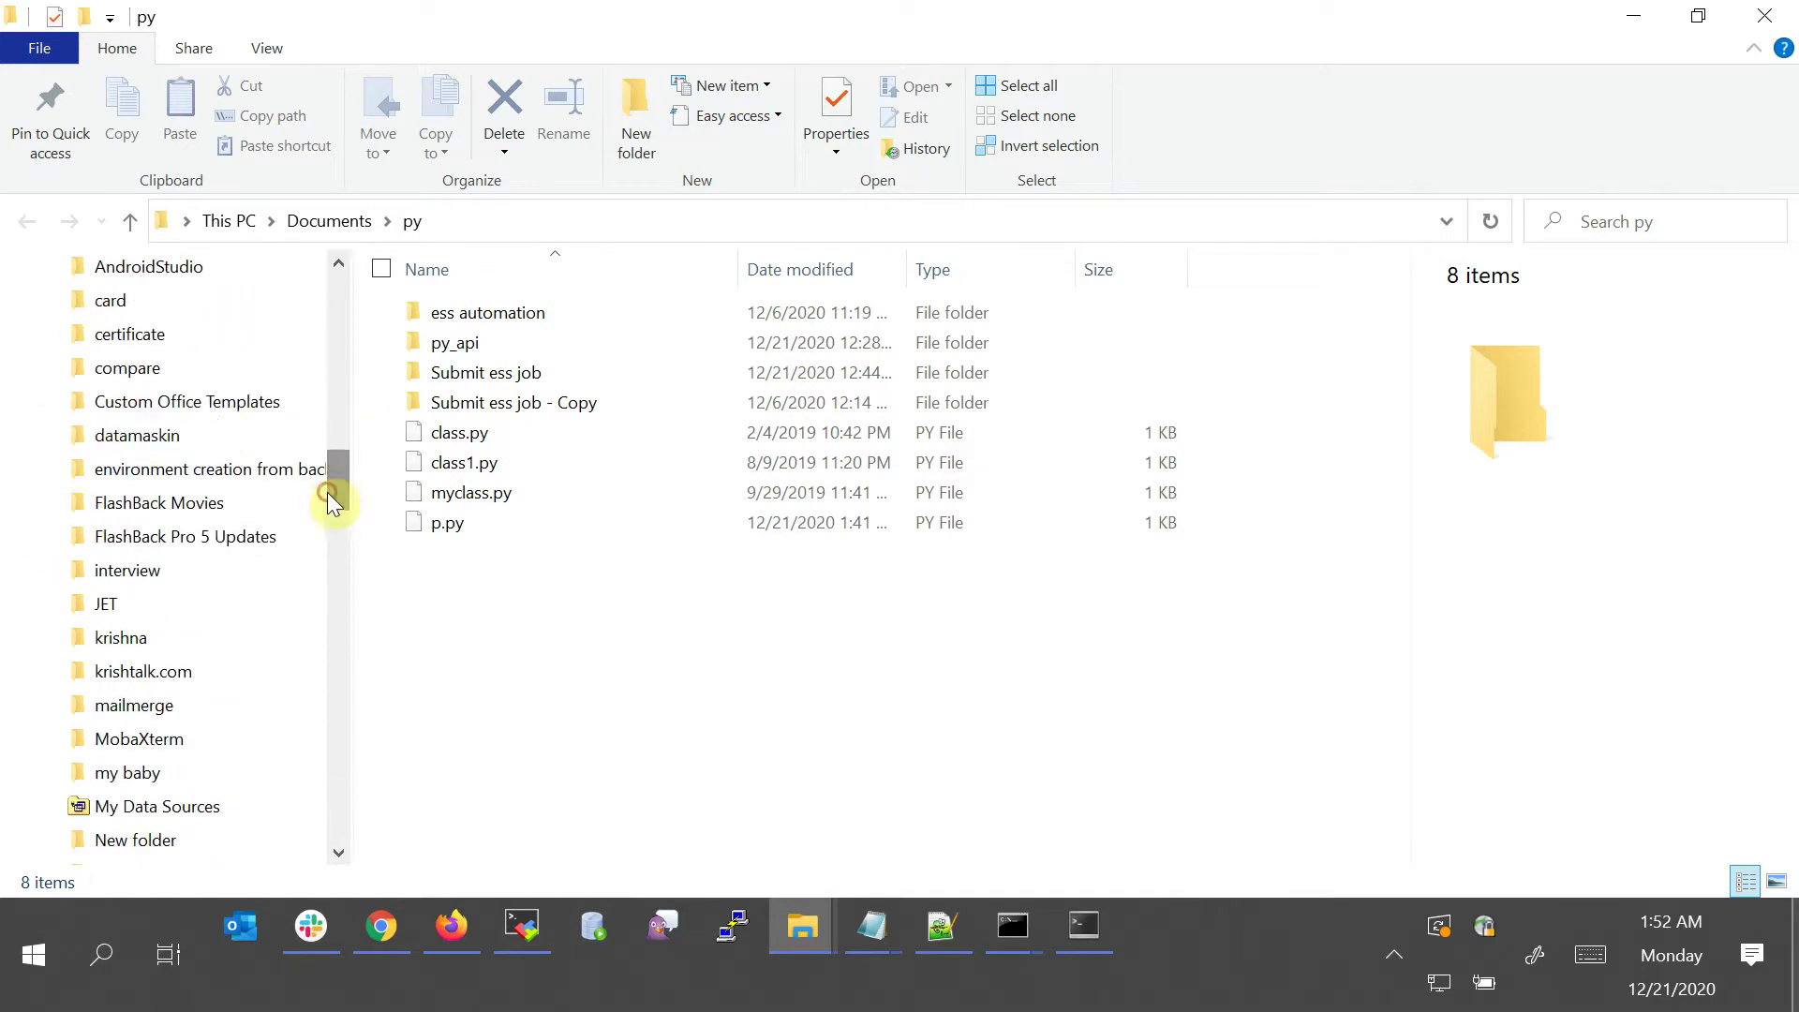
scroll(218, 421, up, 3)
scroll(220, 428, down, 6)
scroll(221, 433, up, 3)
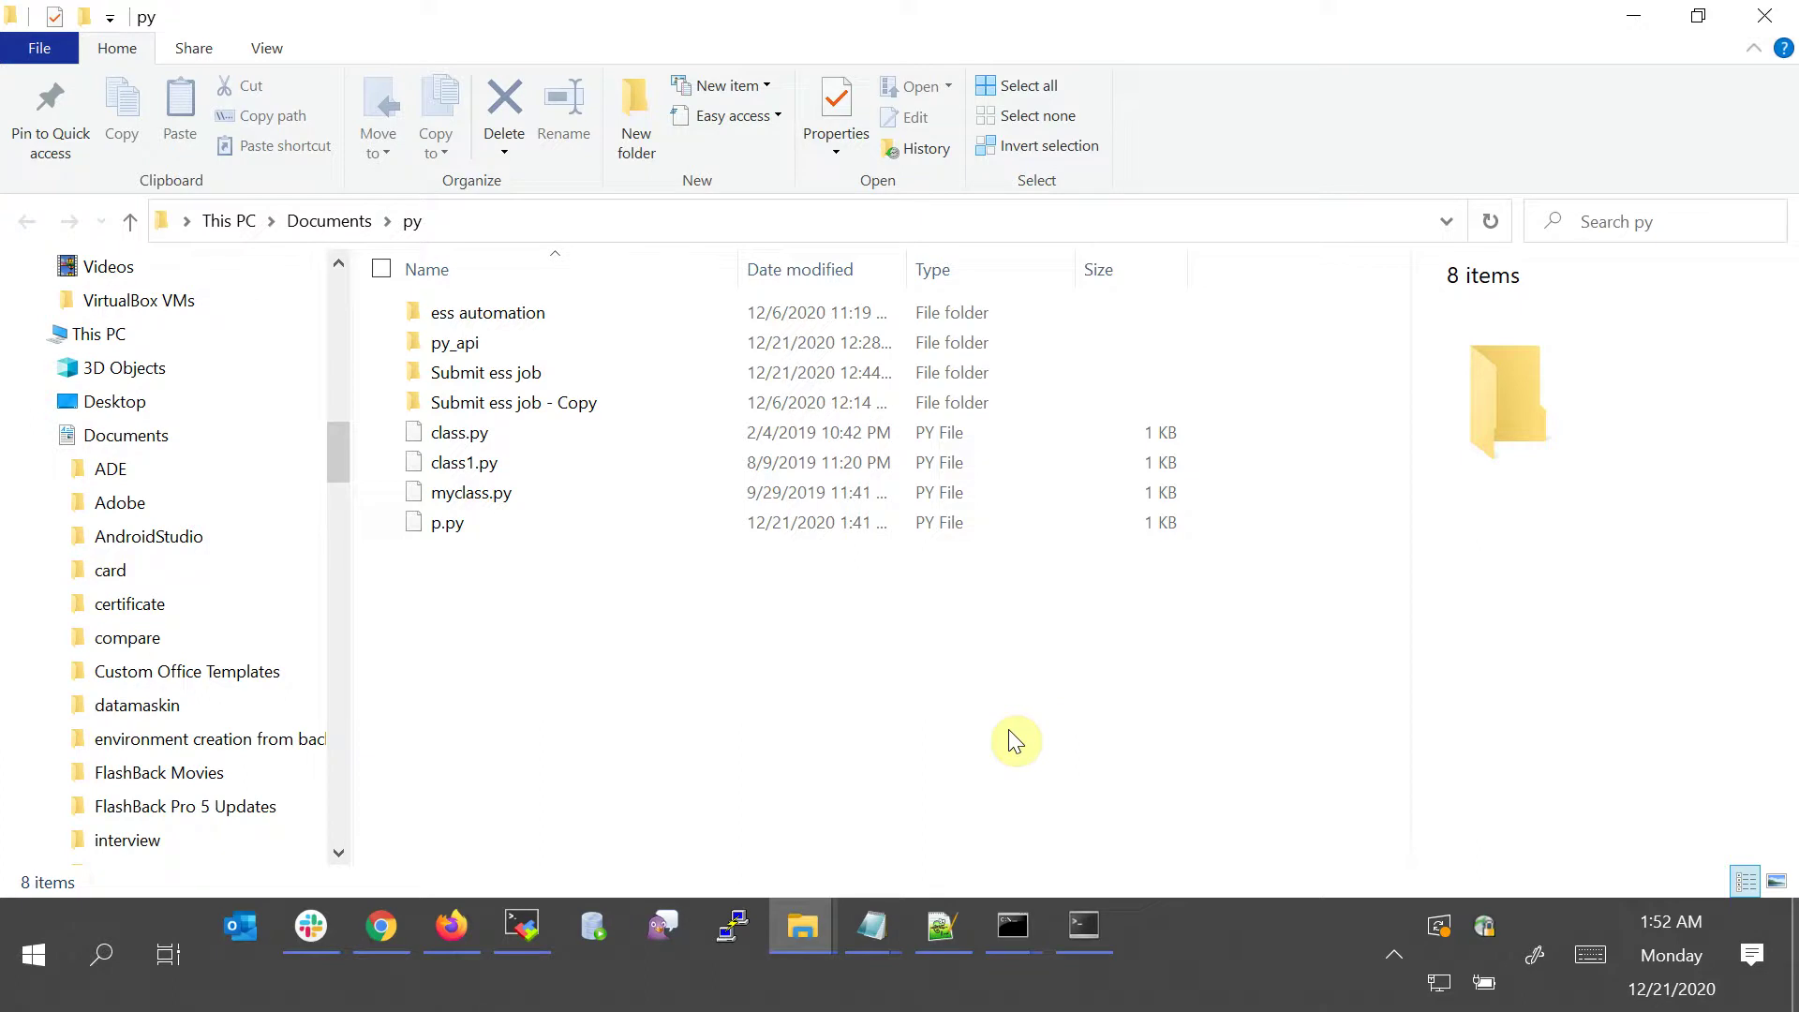
right_click(1008, 730)
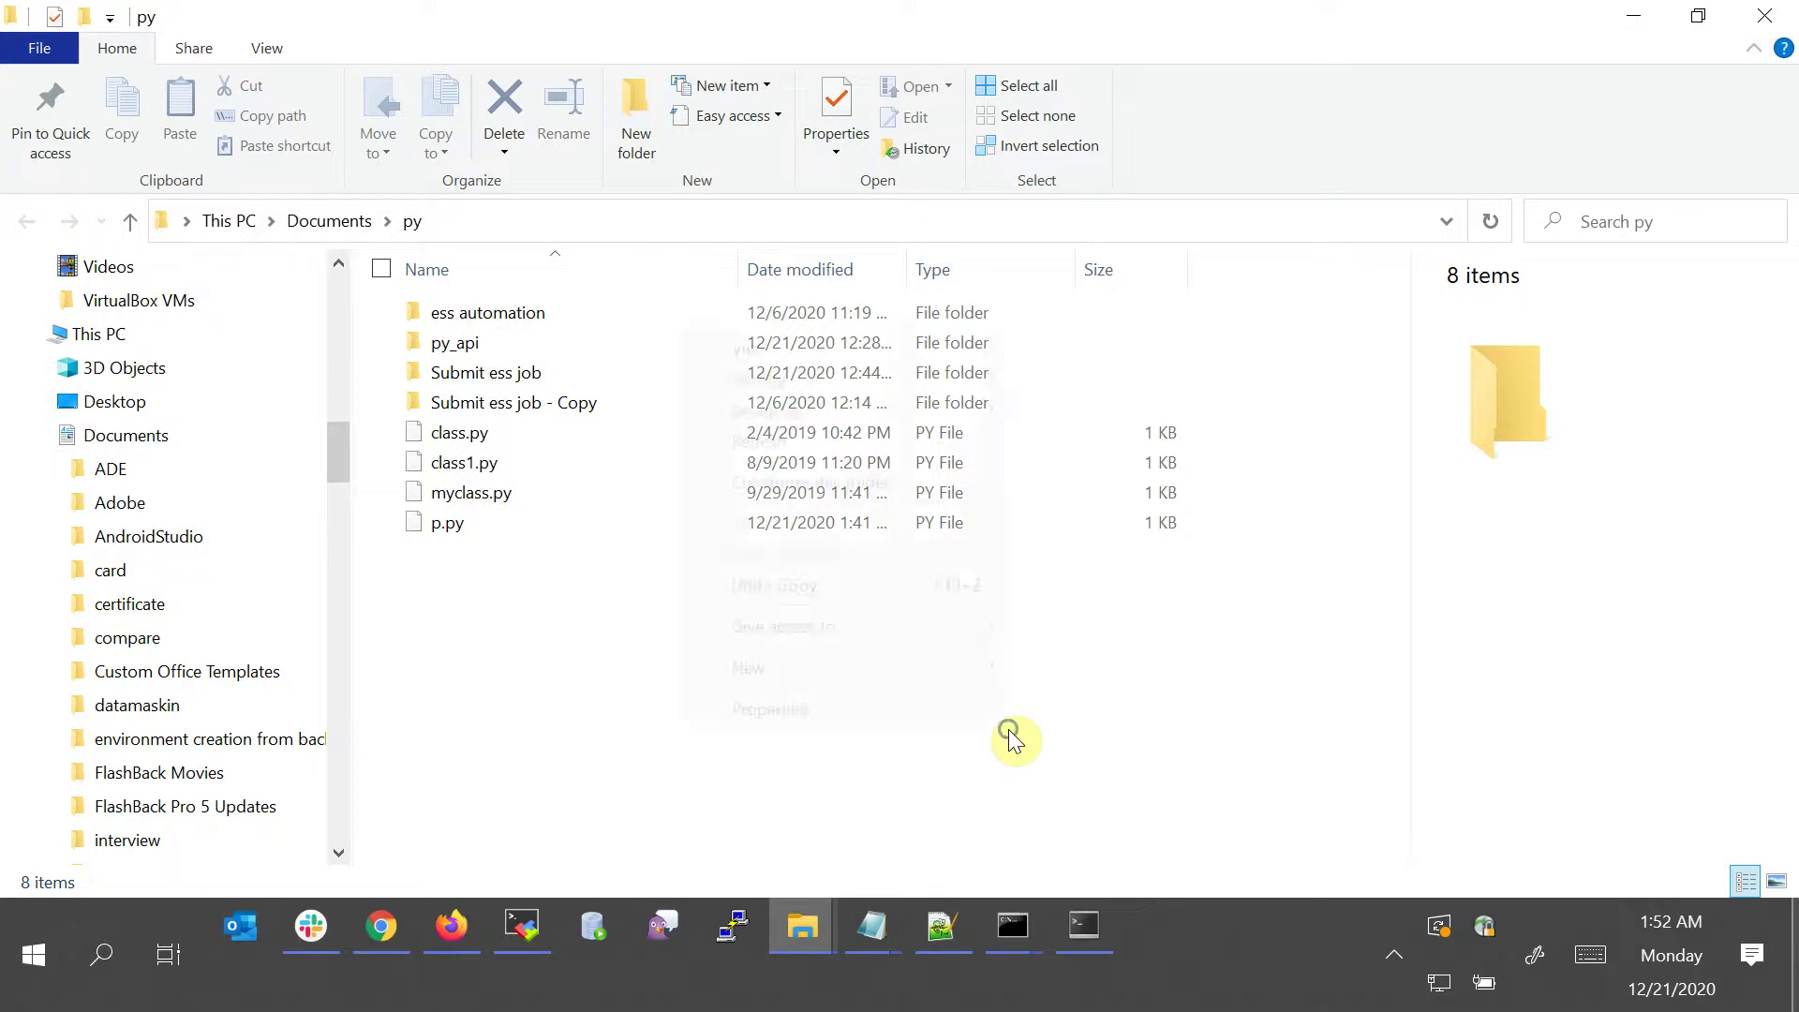
right_click(1154, 669)
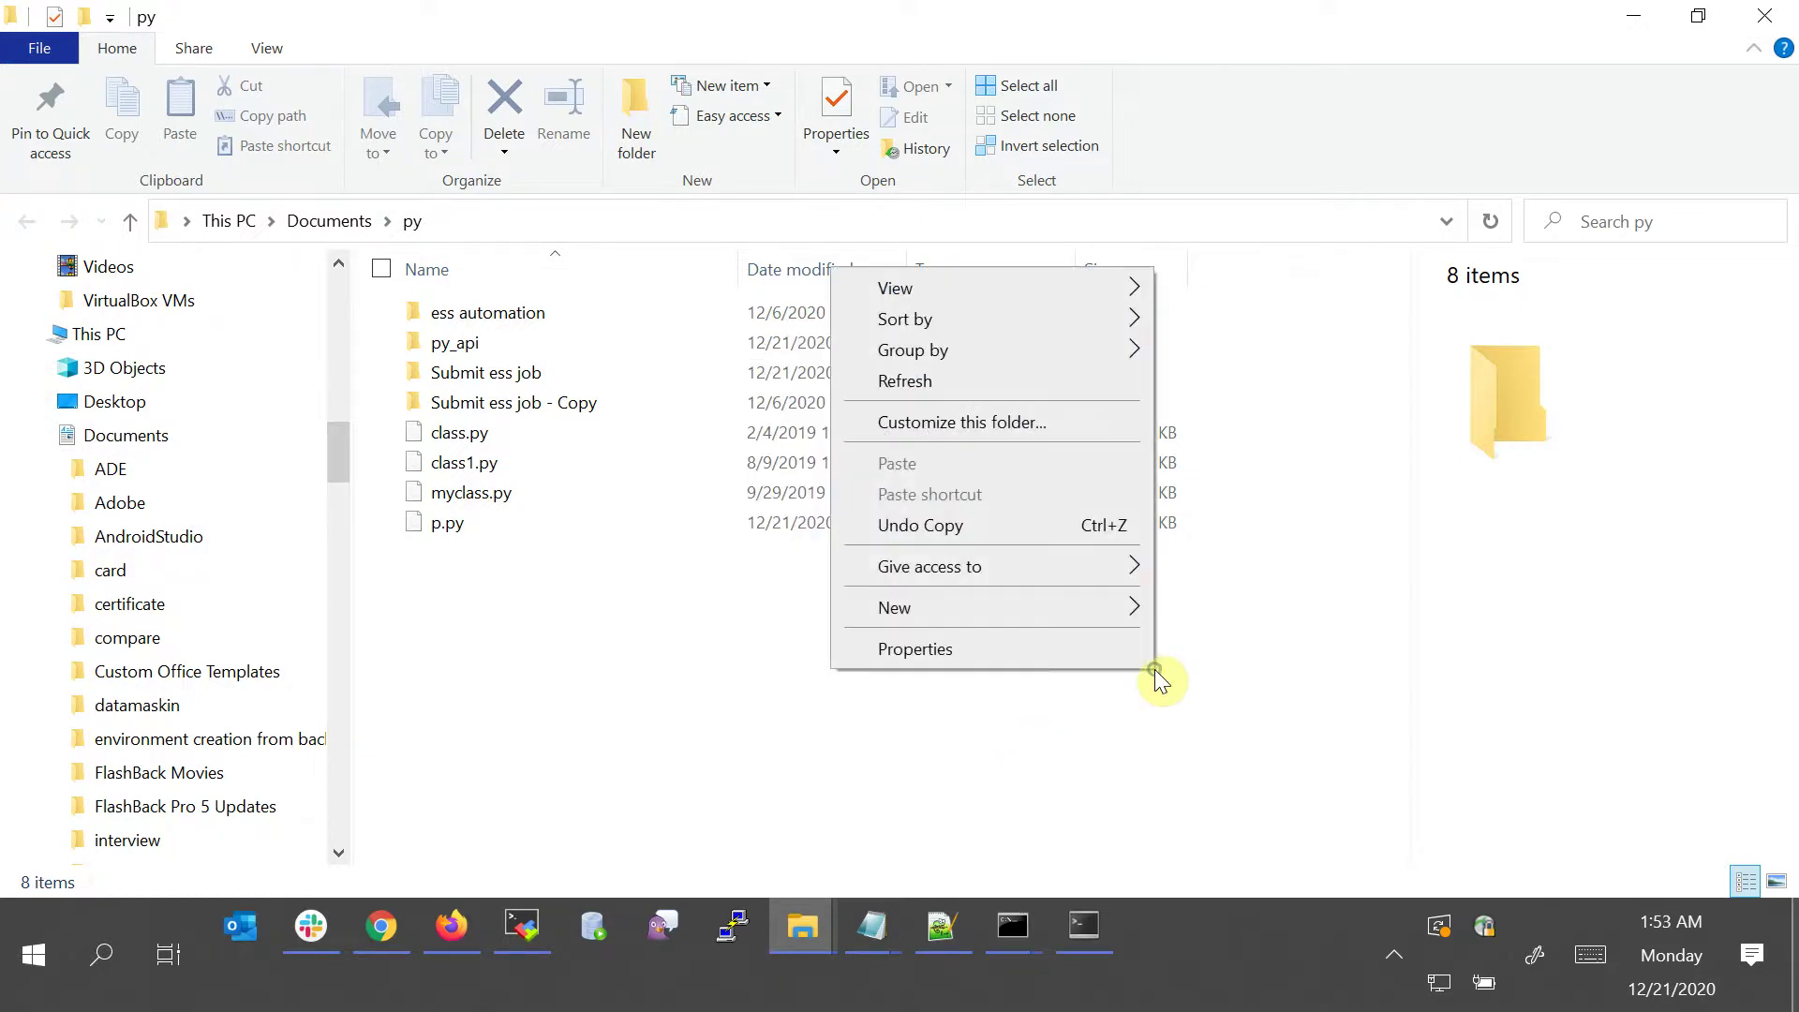
right_click(678, 684)
right_click(991, 699)
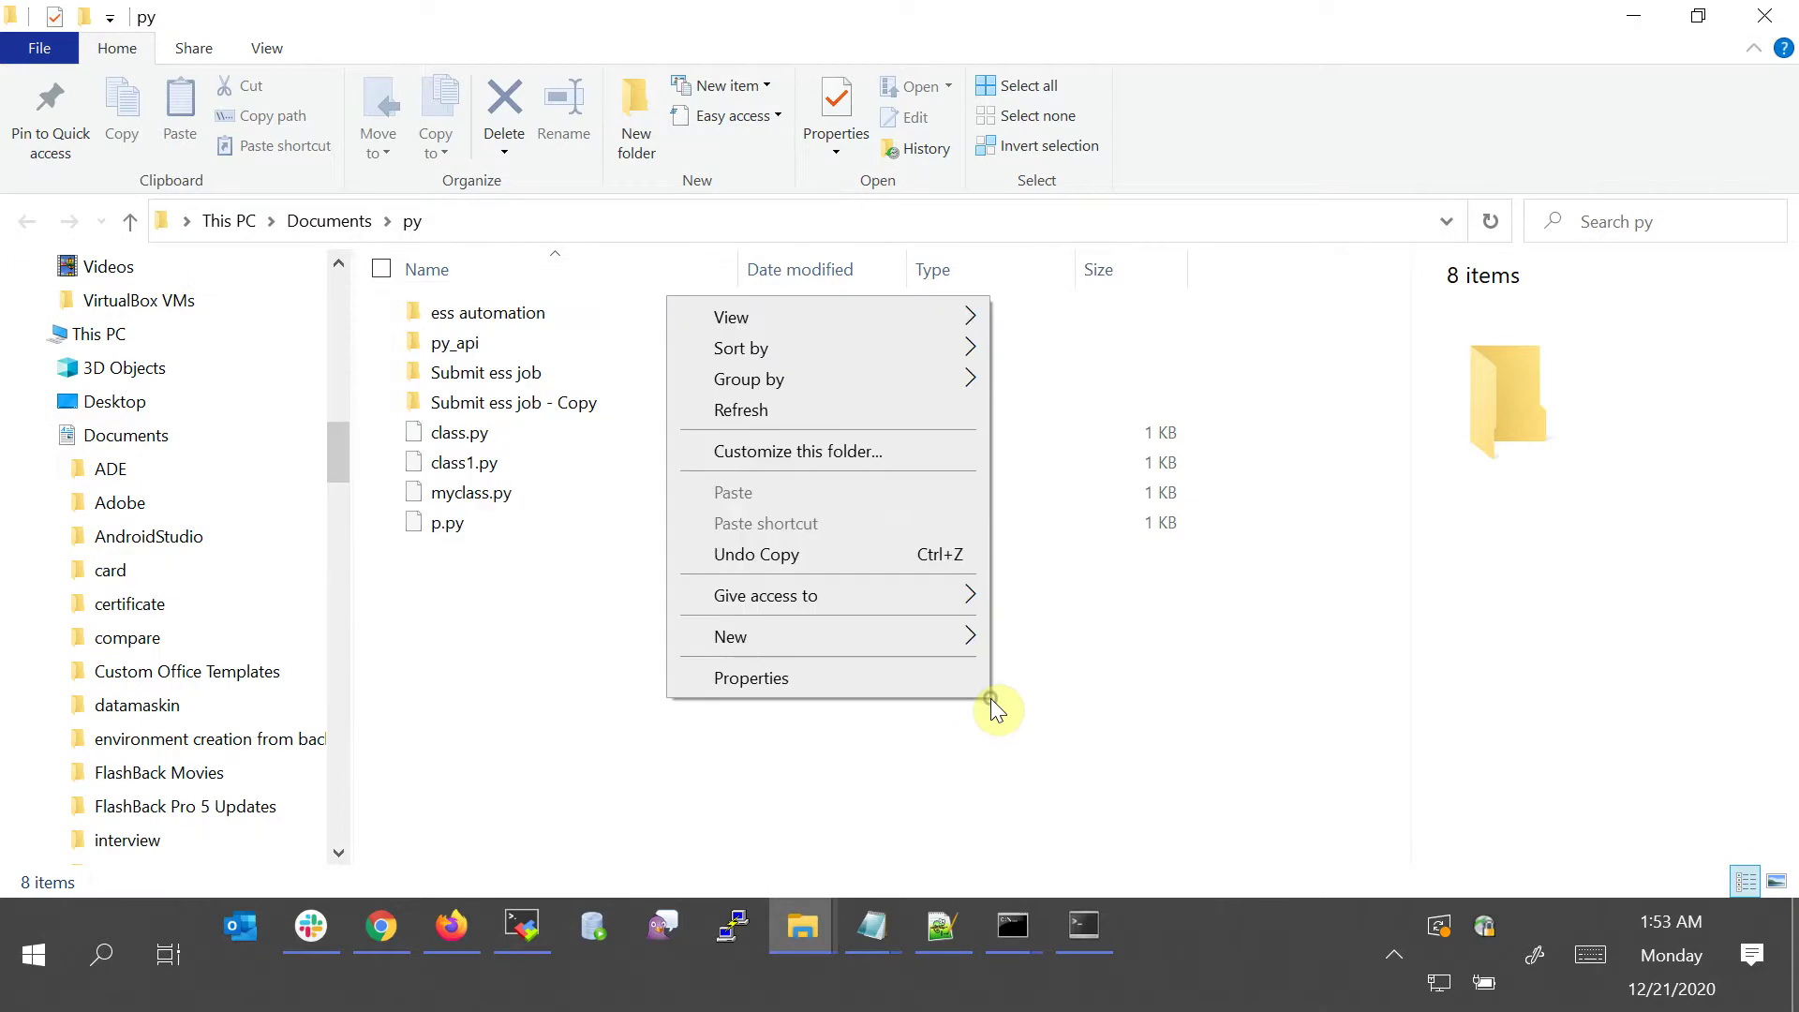
right_click(1120, 737)
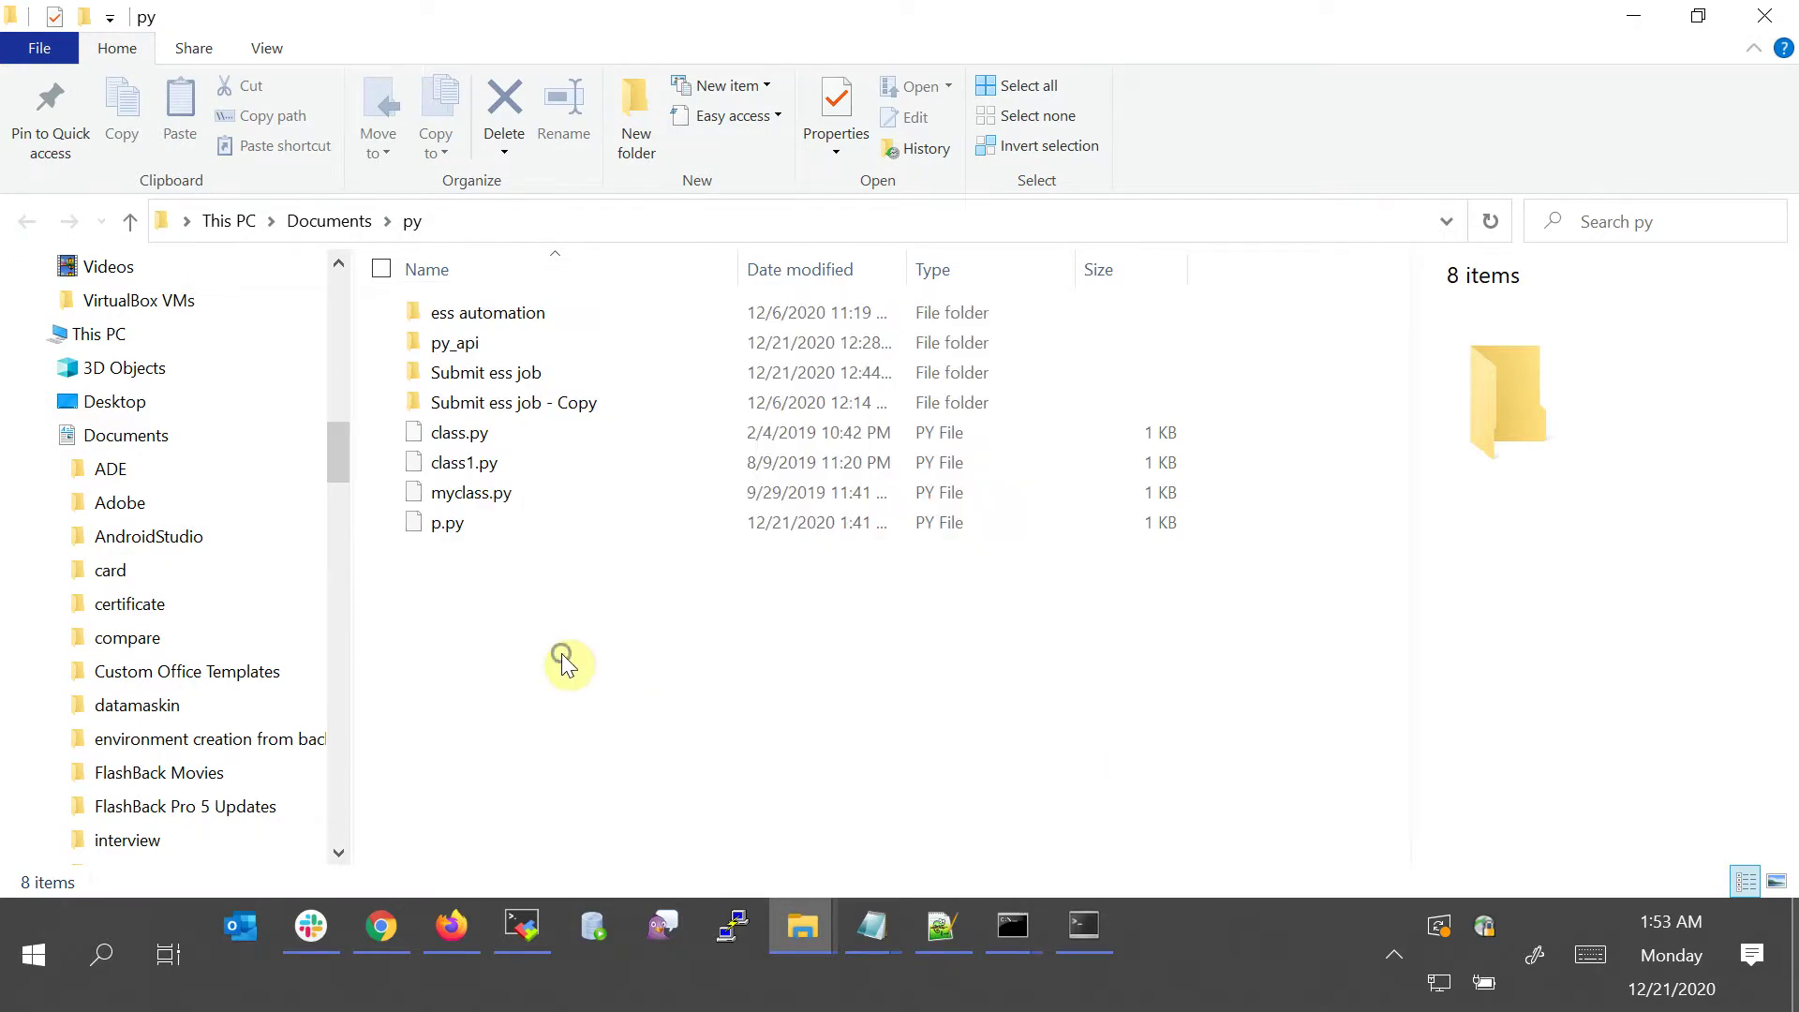
right_click(561, 653)
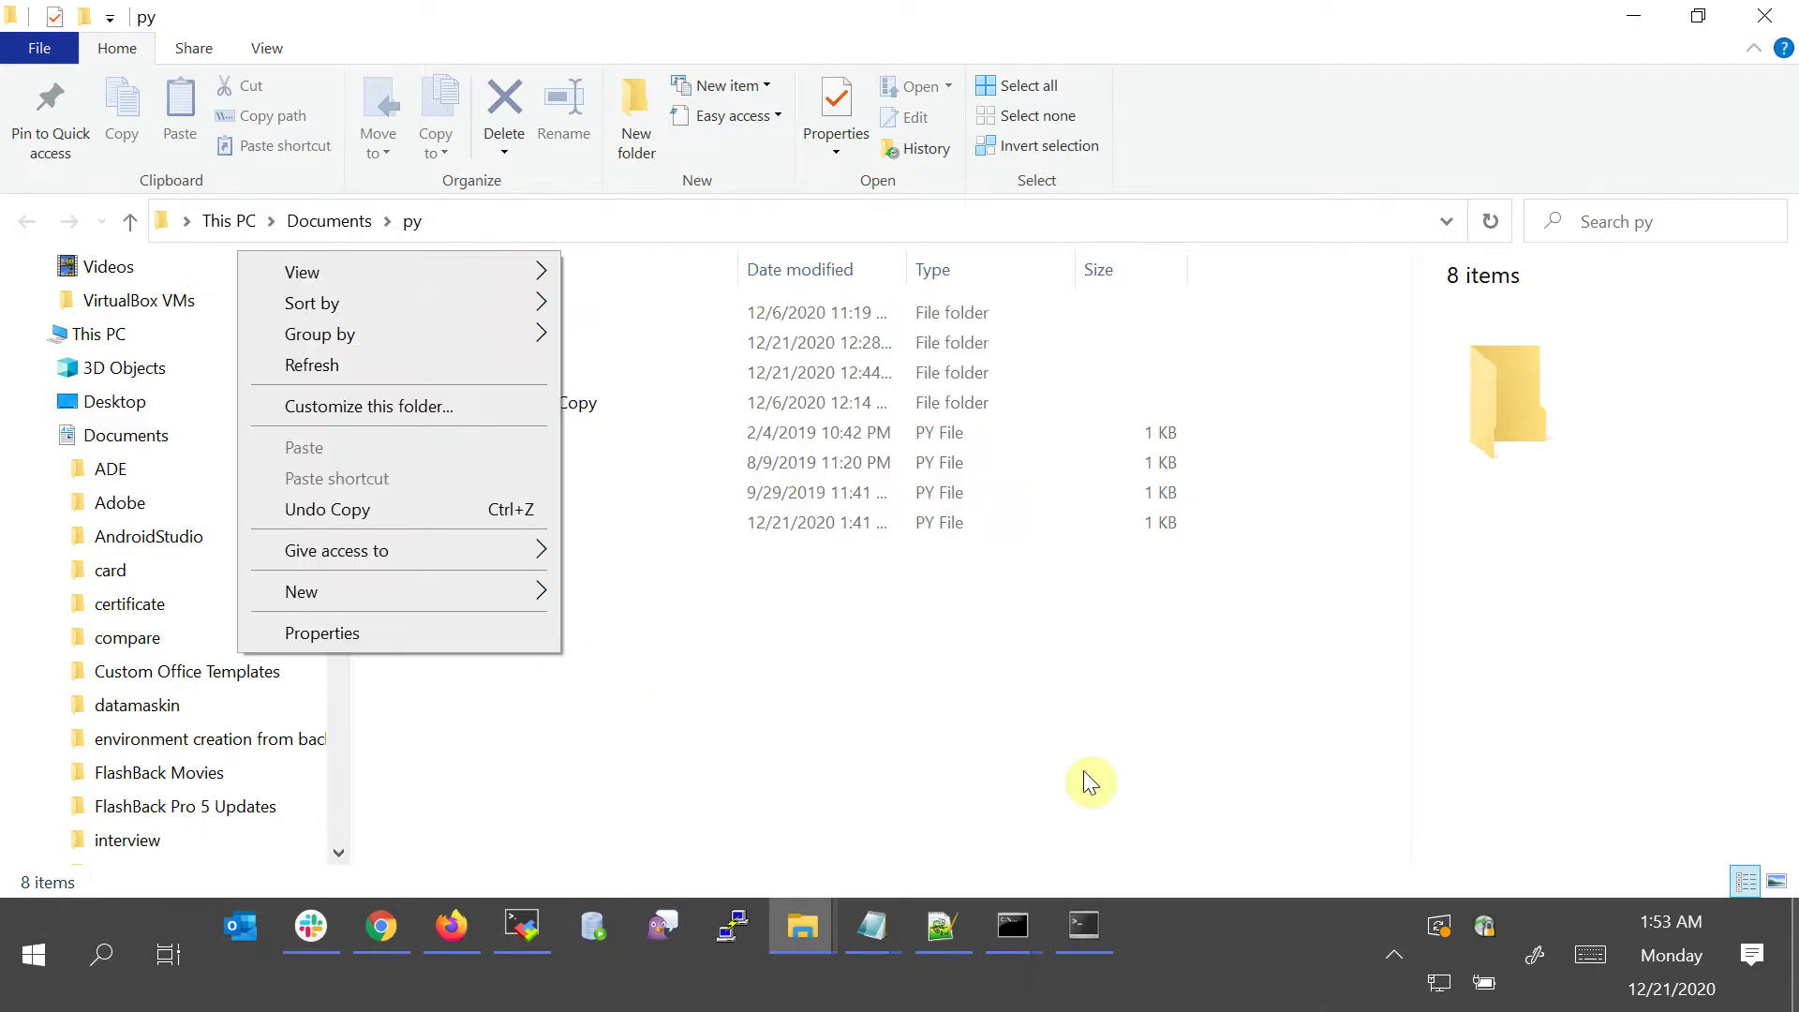
click(1084, 772)
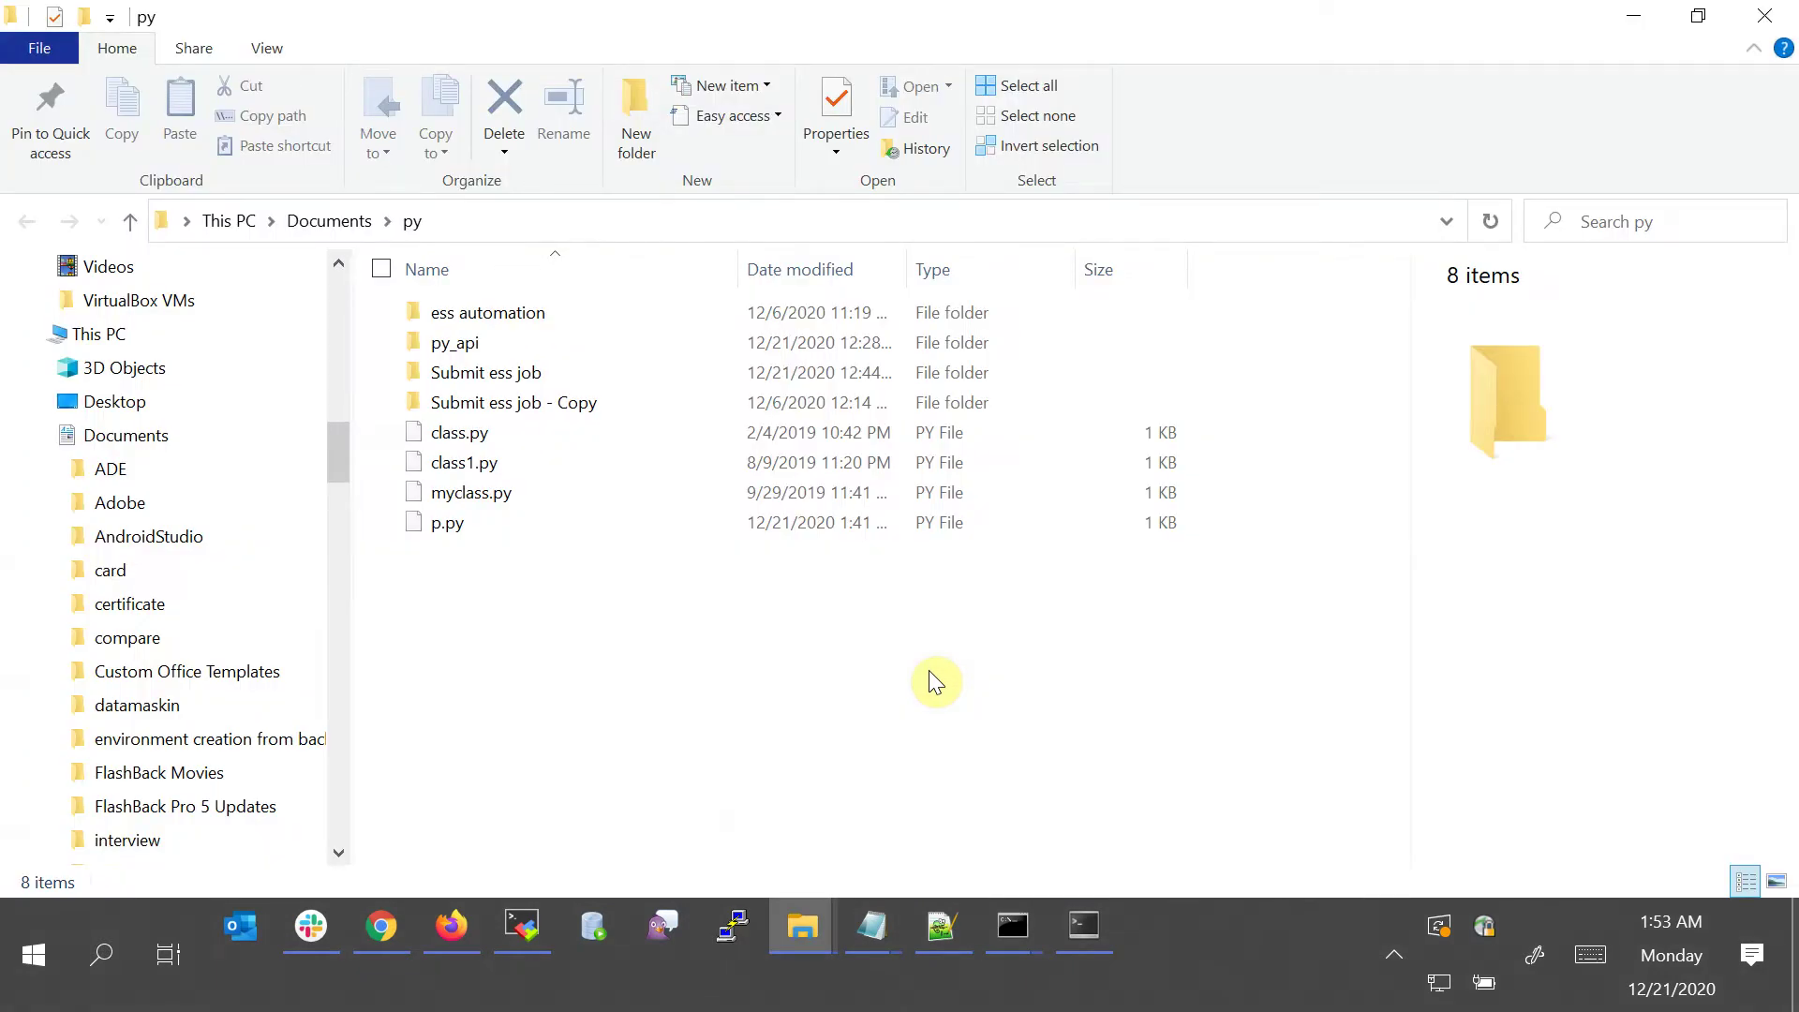
Cycle the Alt+Tab switcher with arrow keys and bring the third-row window to the front.
key(alt+Tab)
key(Escape)
key(alt+Tab)
key(alt+Tab)
key(alt+Tab)
key(alt+Tab)
key(alt+shift+Tab)
key(alt+shift+Tab)
key(alt+shift+Tab)
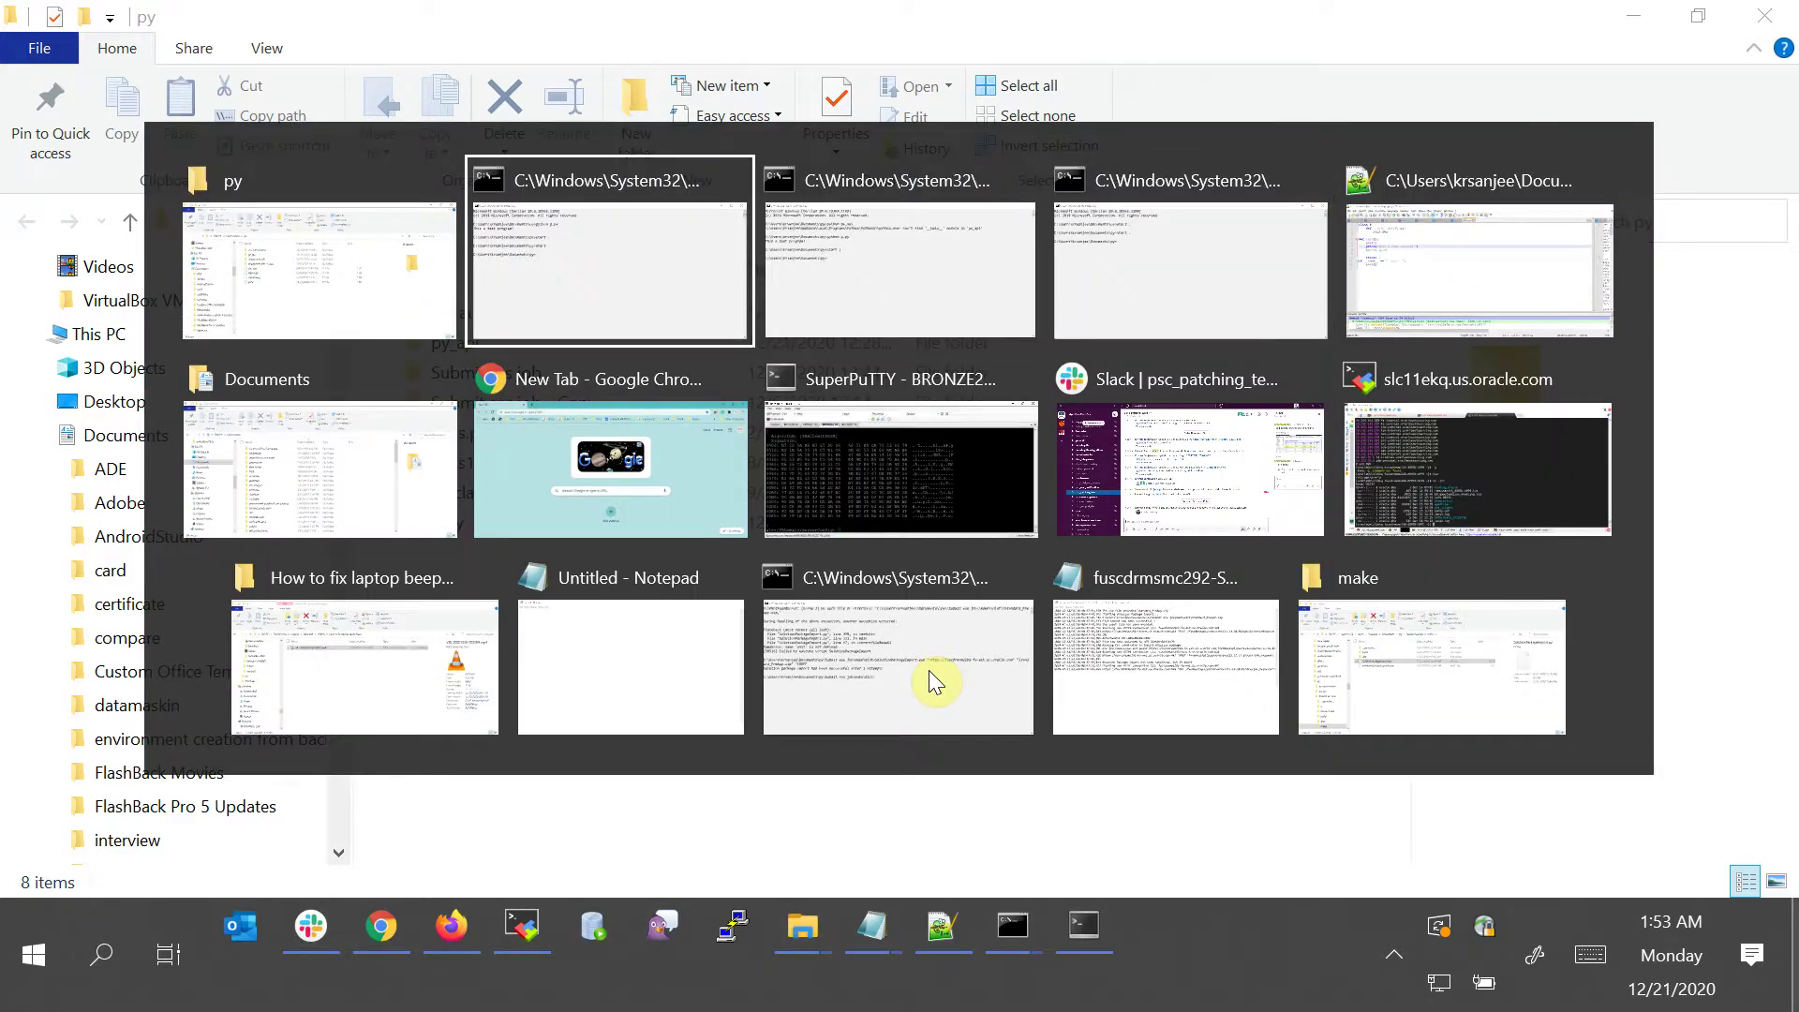
key(alt+Tab)
key(alt+Tab)
key(alt+Tab)
key(alt+shift+Tab)
key(alt+Tab)
key(alt+Tab)
key(Up)
key(Left)
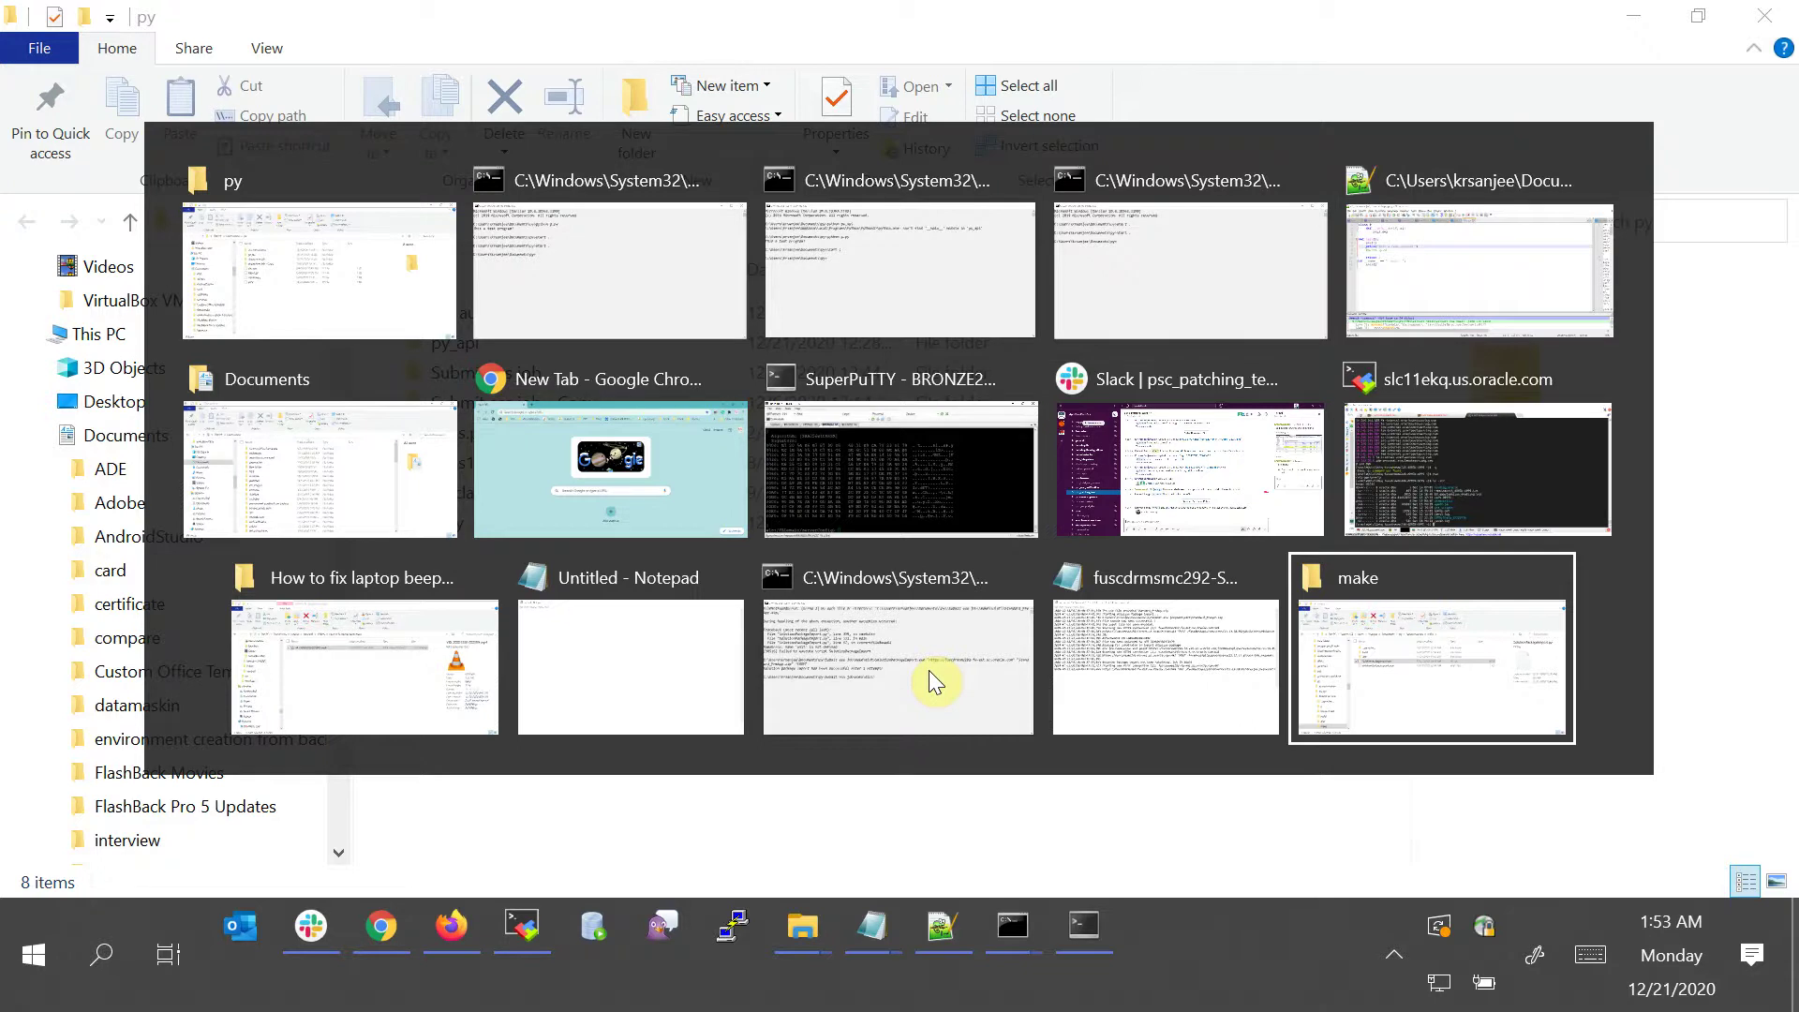
key(Up)
key(Up)
key(Left)
key(Left)
key(Left)
key(Left)
key(Up)
key(Right)
key(Right)
key(Up)
key(Right)
key(Up)
key(Left)
key(Up)
key(Left)
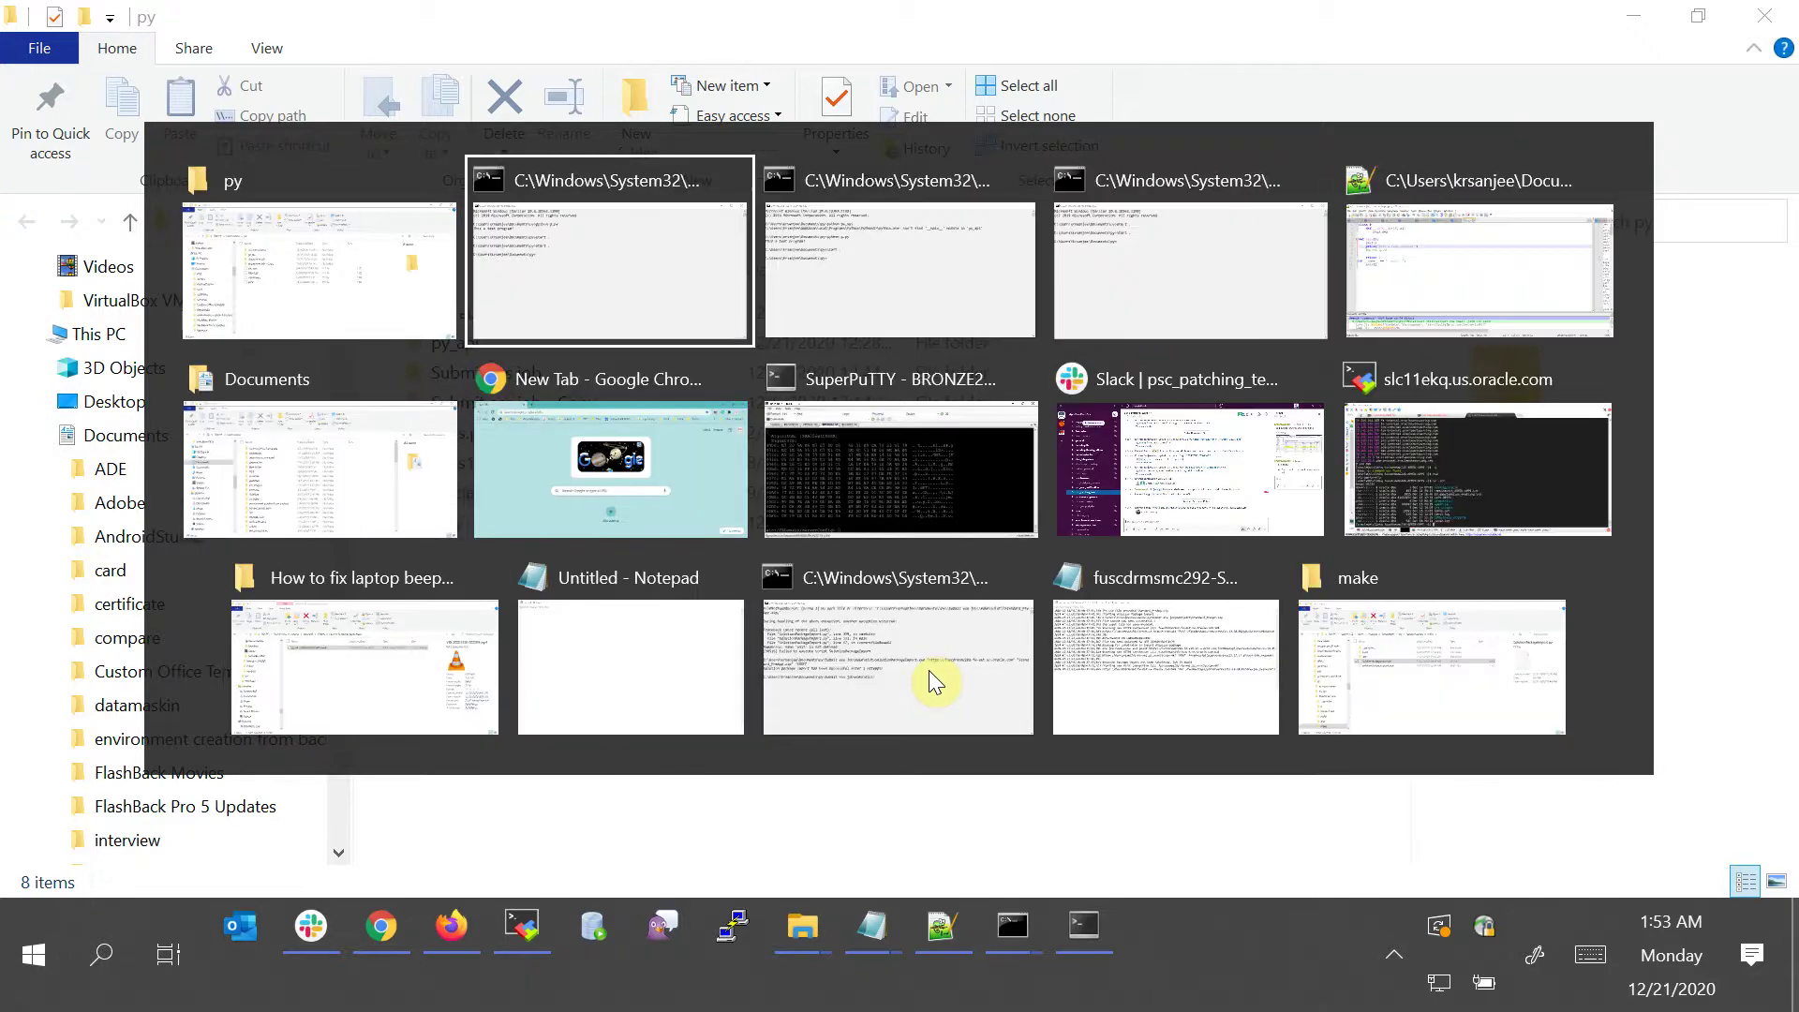
key(Left)
key(Down)
key(Down)
key(Right)
key(Right)
key(Up)
key(Right)
key(Up)
key(Left)
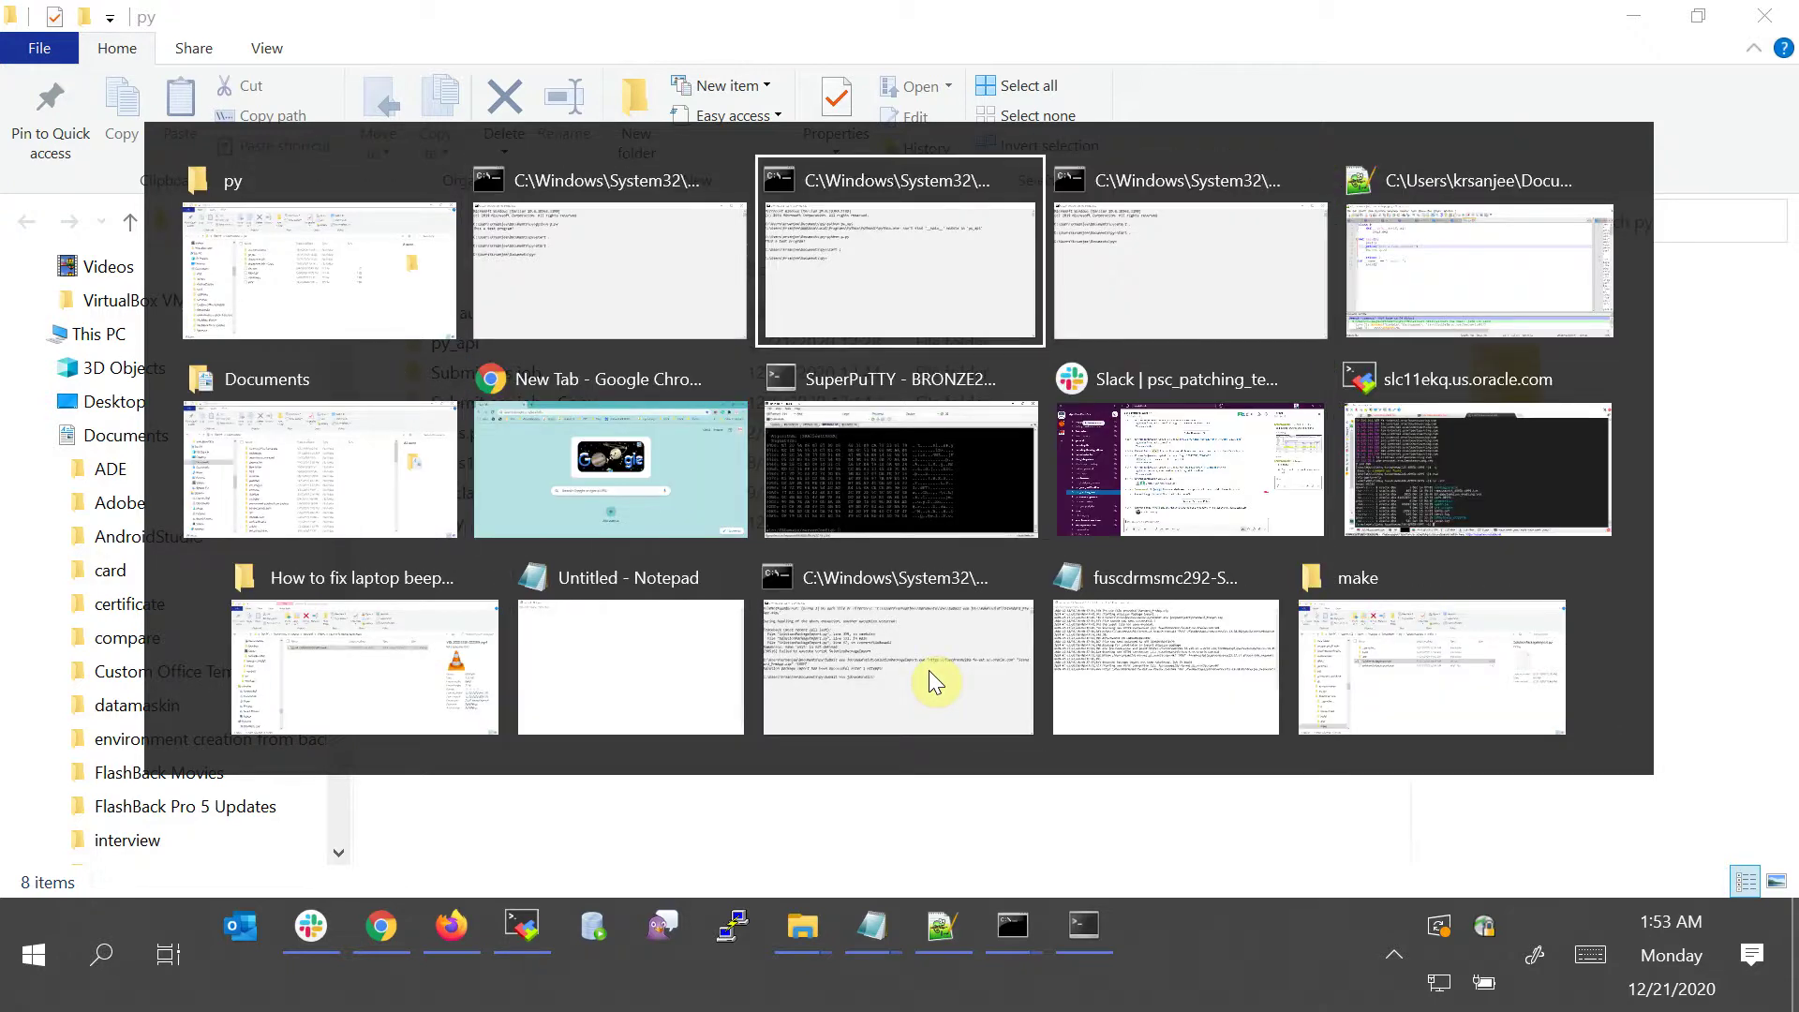
key(Left)
key(Down)
key(Right)
key(Right)
key(Right)
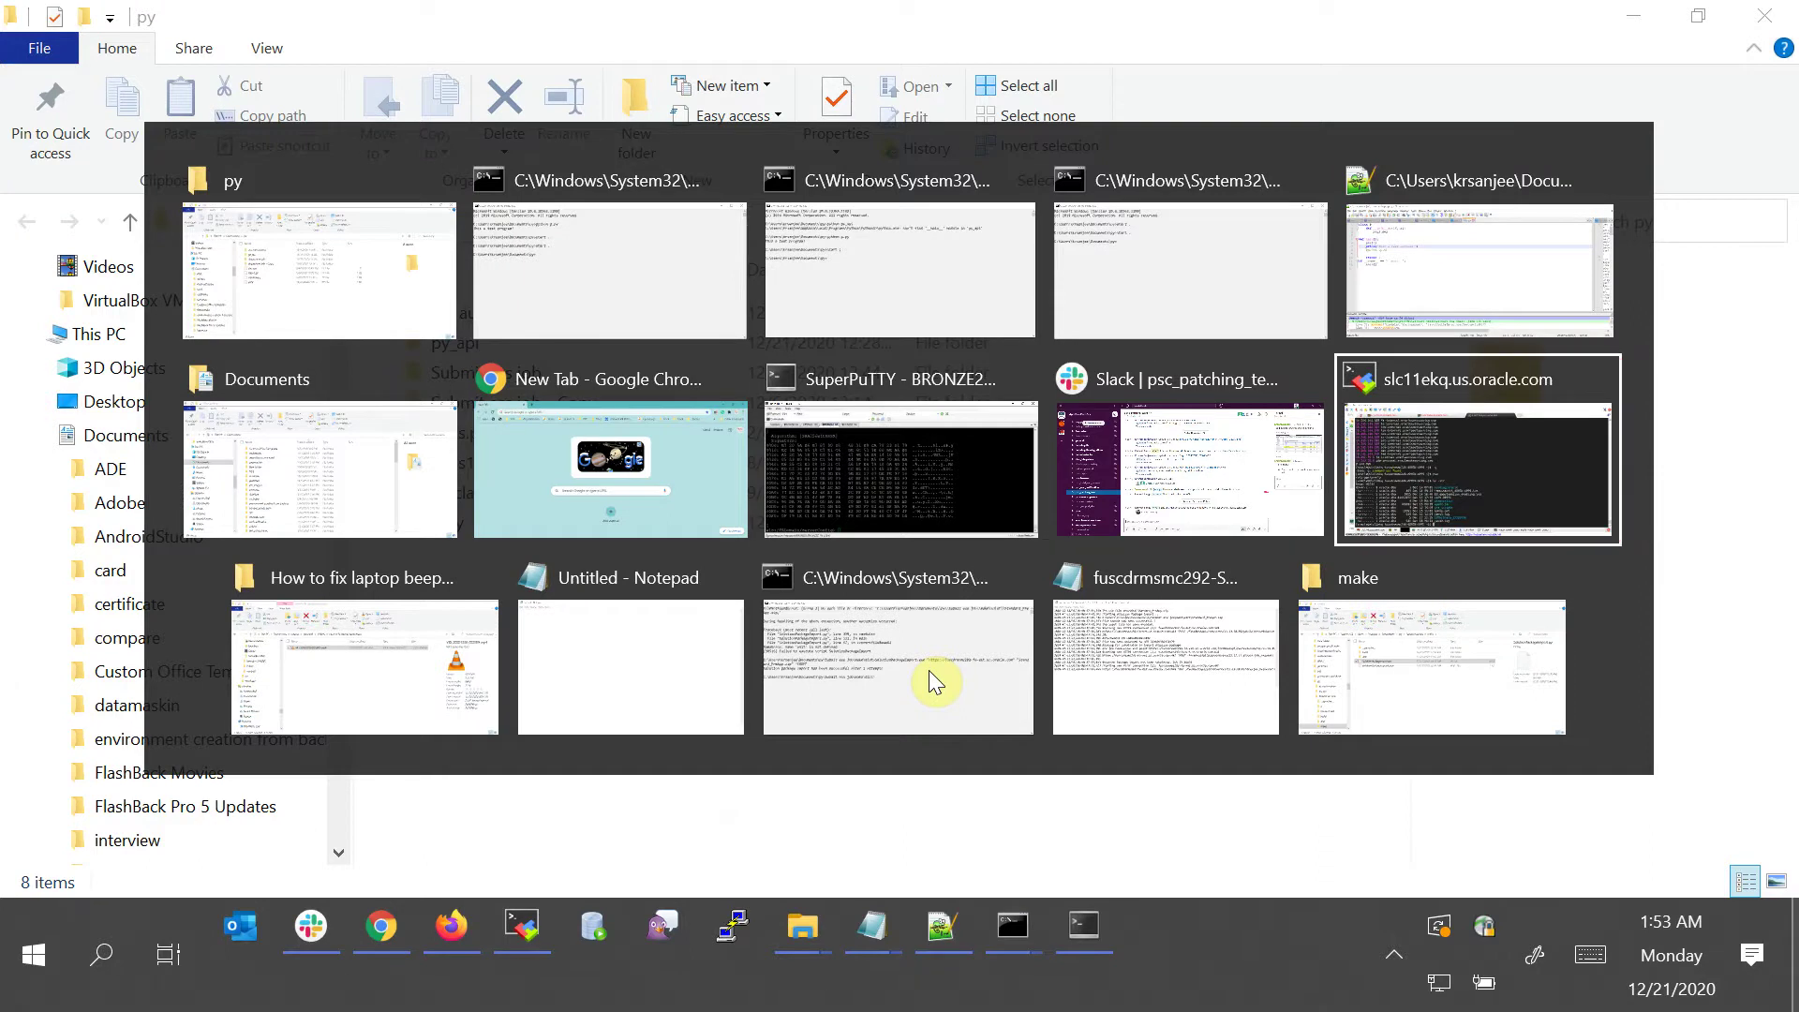
key(Down)
key(Left)
key(Left)
key(Left)
key(Up)
key(Up)
key(Left)
key(Down)
key(Down)
key(Right)
key(Right)
key(Return)
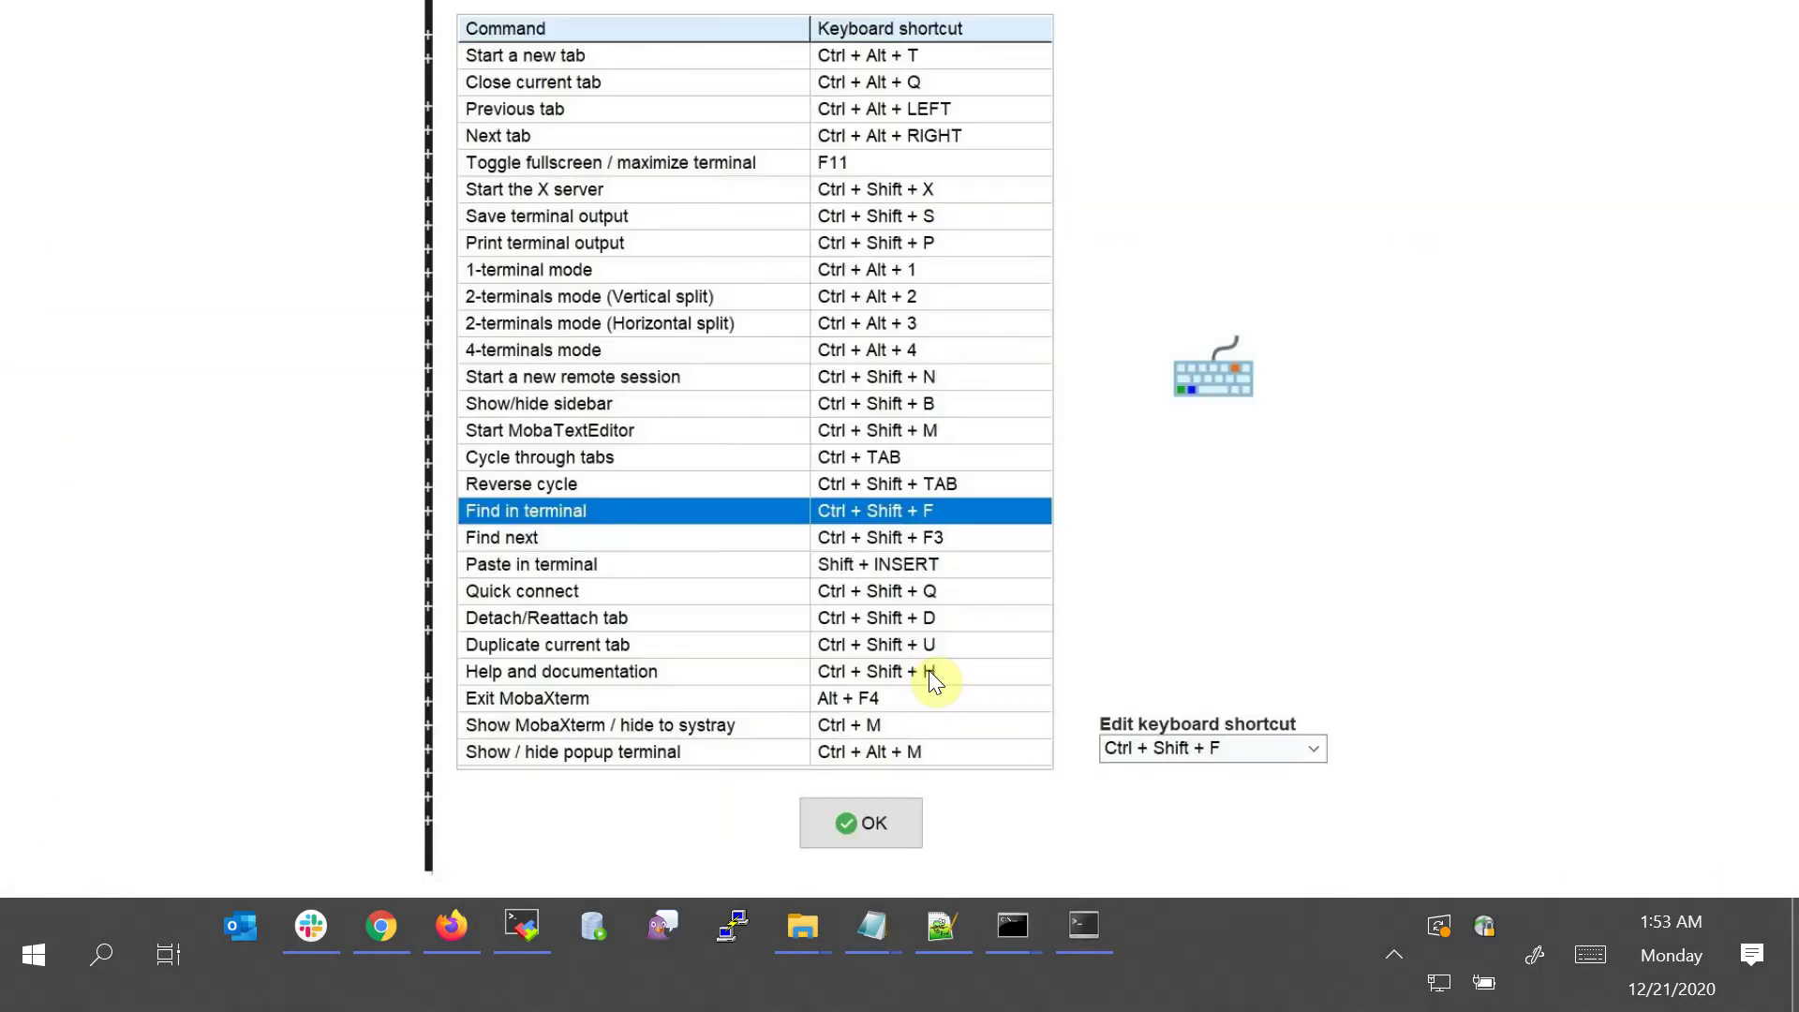